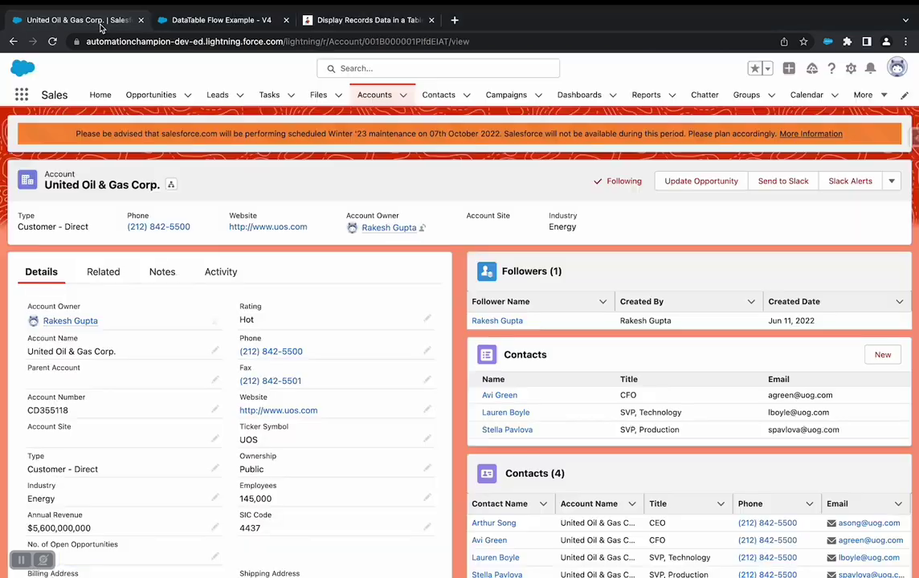
# From the United Oil & Gas Corp. account, update United Oil Installations and United Oil Office Portable Generators to the Proposal/Price Quote stage.
pyautogui.click(93, 21)
pyautogui.click(103, 274)
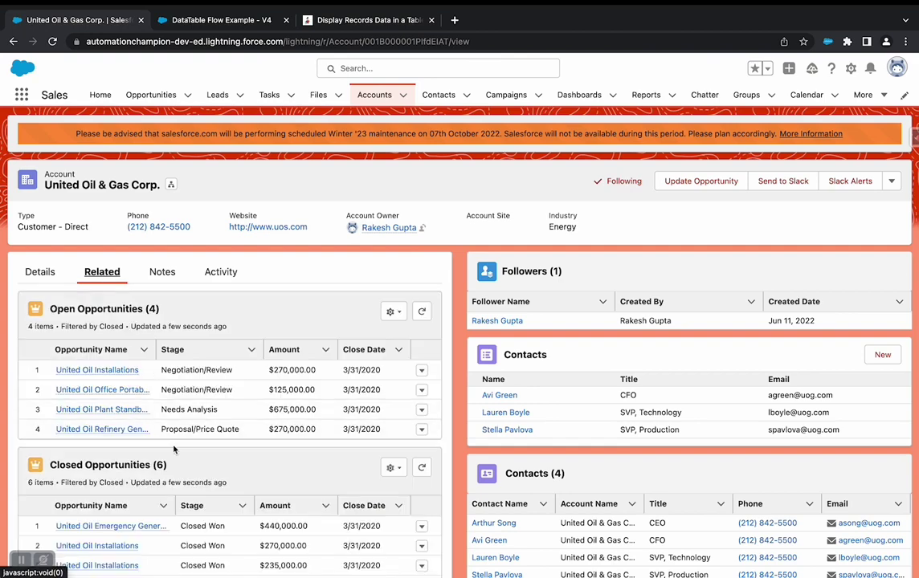
pyautogui.click(702, 182)
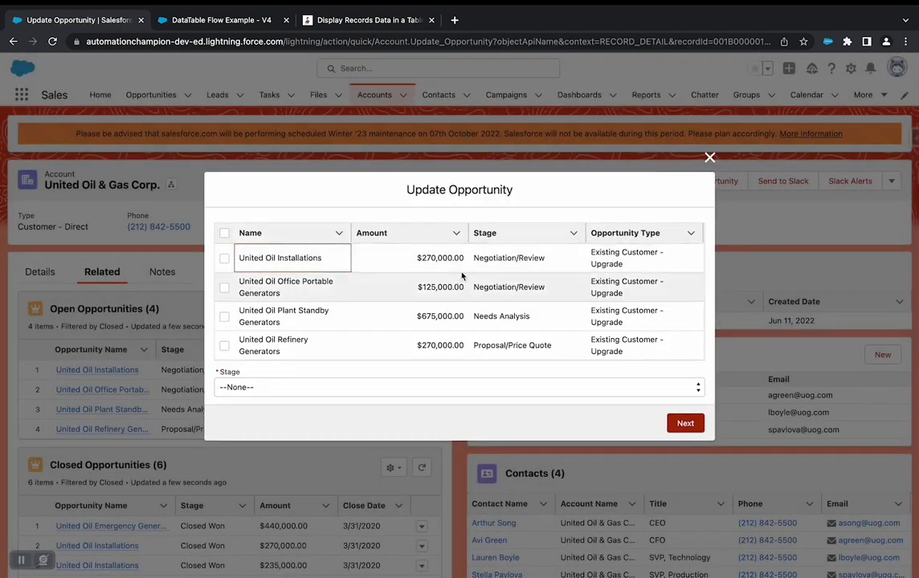
pyautogui.click(224, 258)
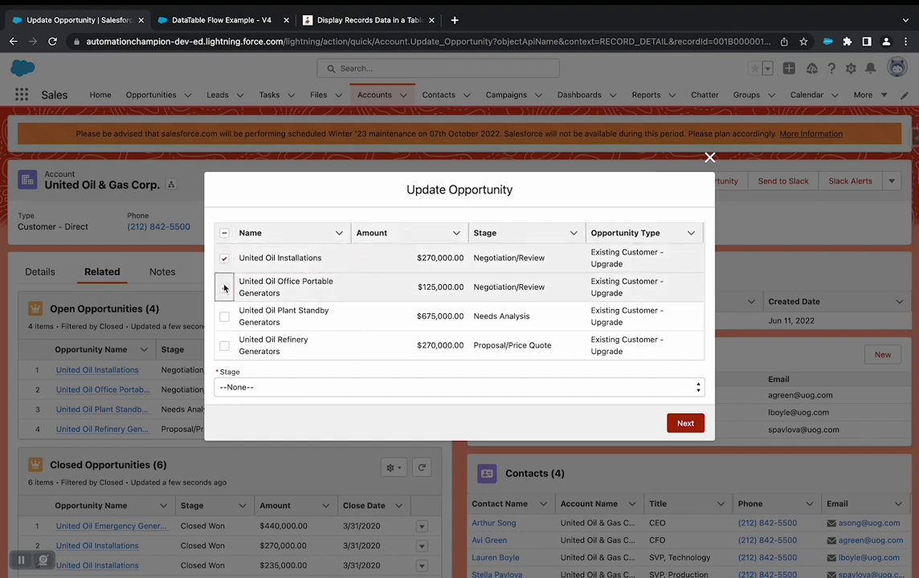
pyautogui.click(224, 288)
pyautogui.click(291, 387)
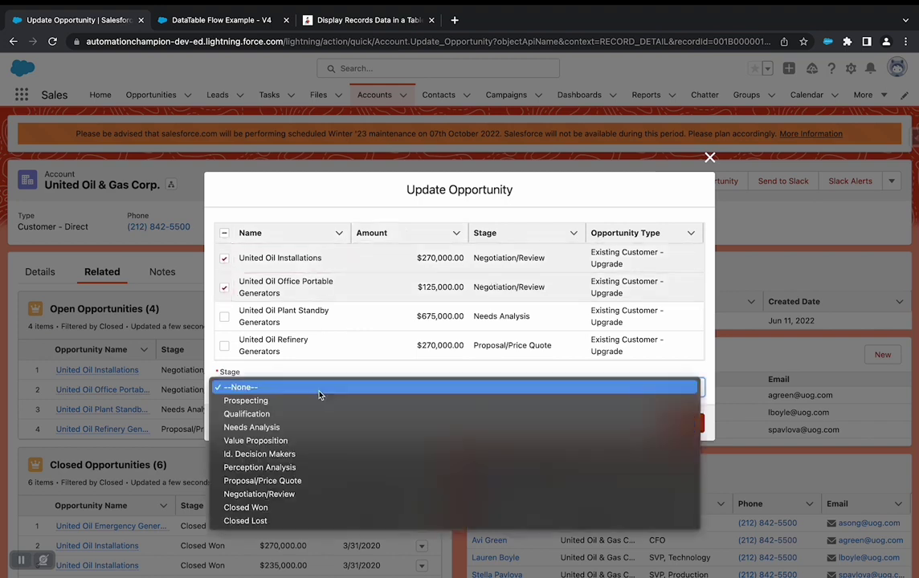
pyautogui.click(335, 481)
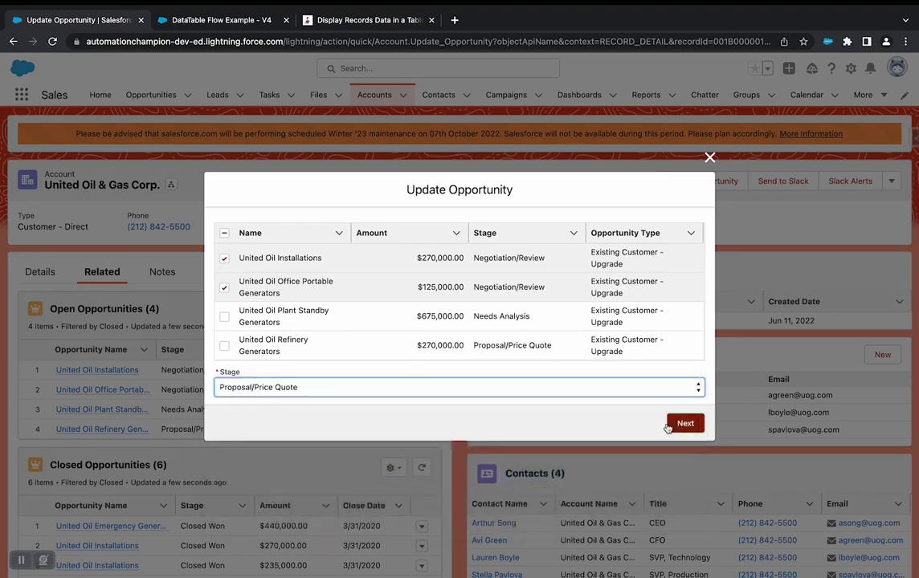
pyautogui.click(685, 423)
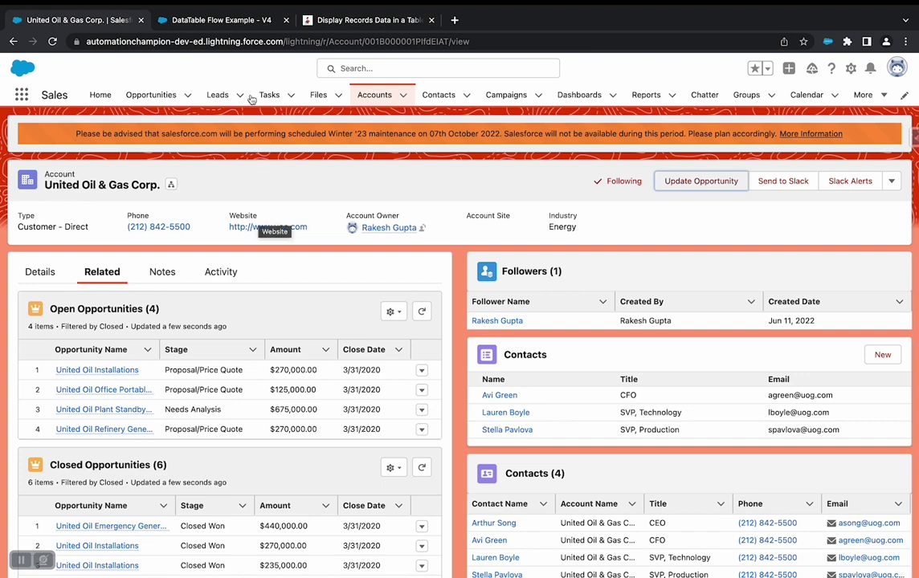
# Switch to the DataTable Flow Example flow and examine the API name and settings of the recordId variable.
pyautogui.click(229, 22)
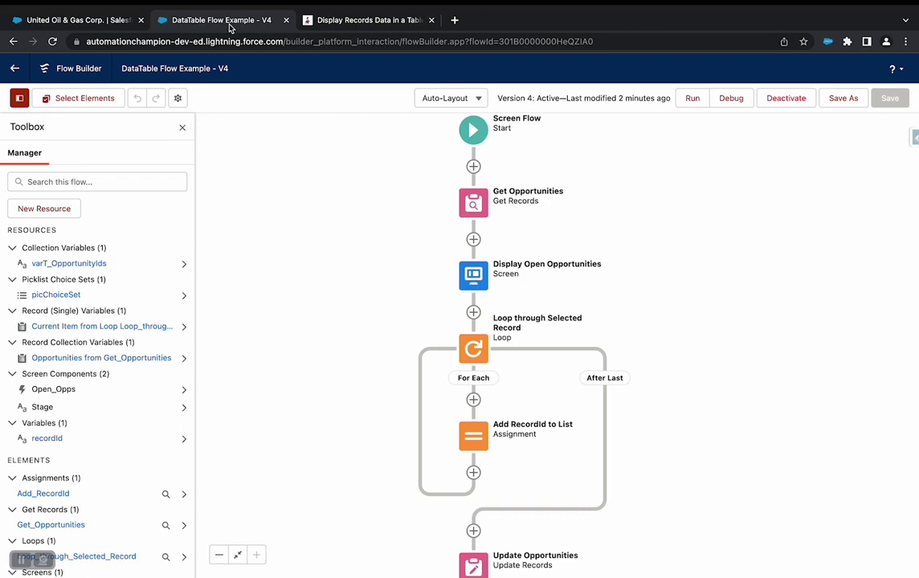
pyautogui.click(87, 20)
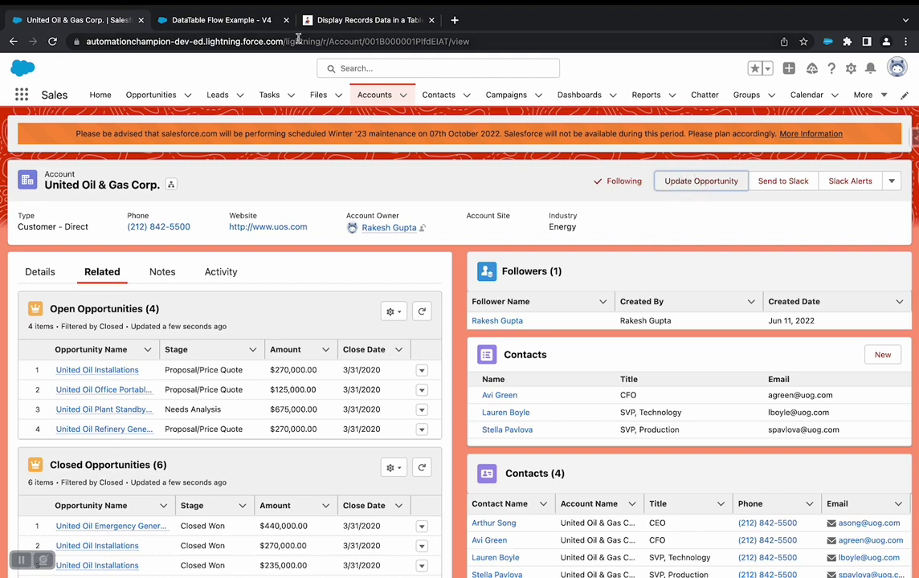
pyautogui.click(264, 26)
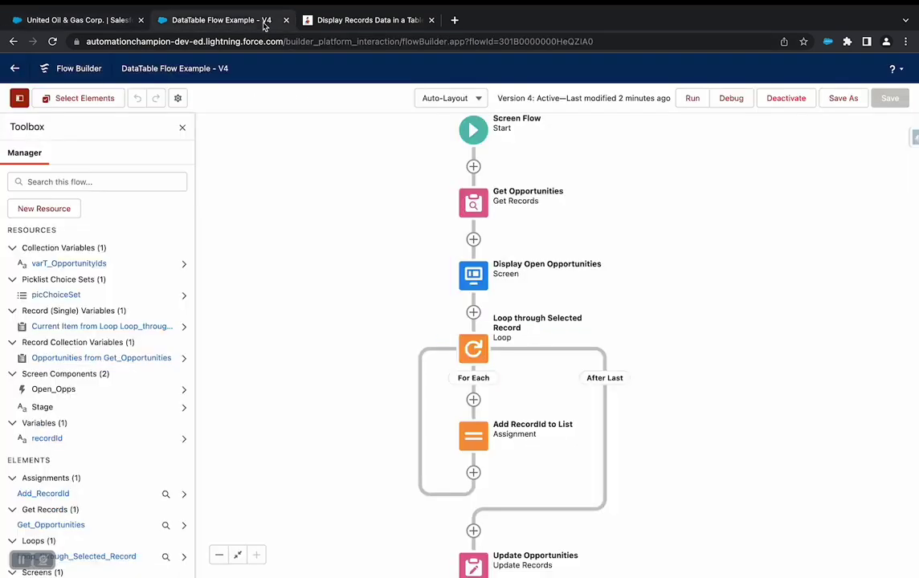
pyautogui.doubleClick(53, 439)
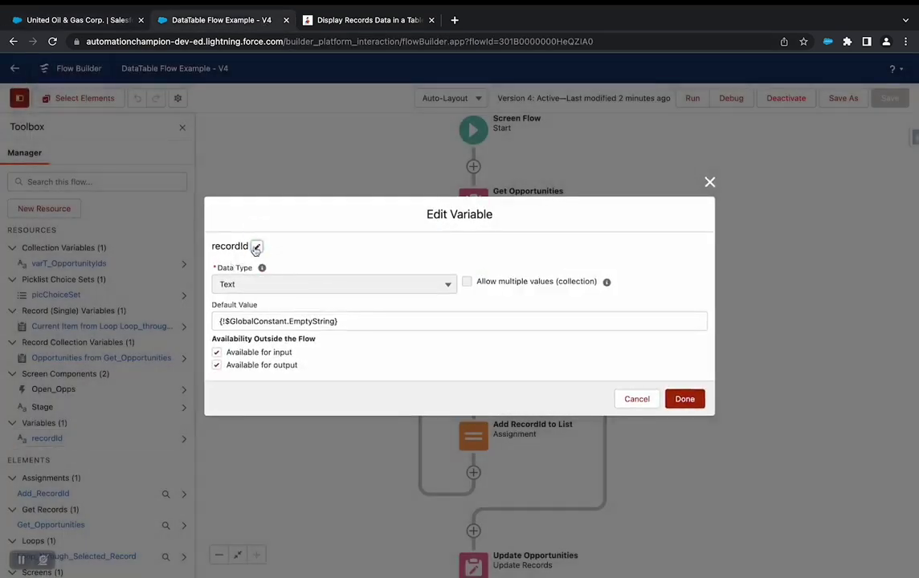
pyautogui.click(256, 248)
pyautogui.moveTo(264, 231); pyautogui.dragTo(216, 227)
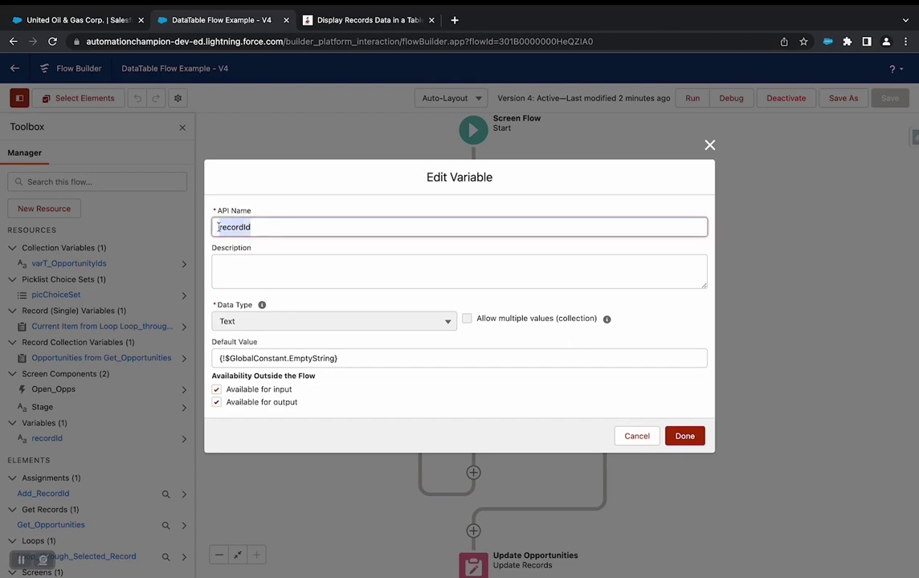
pyautogui.click(631, 437)
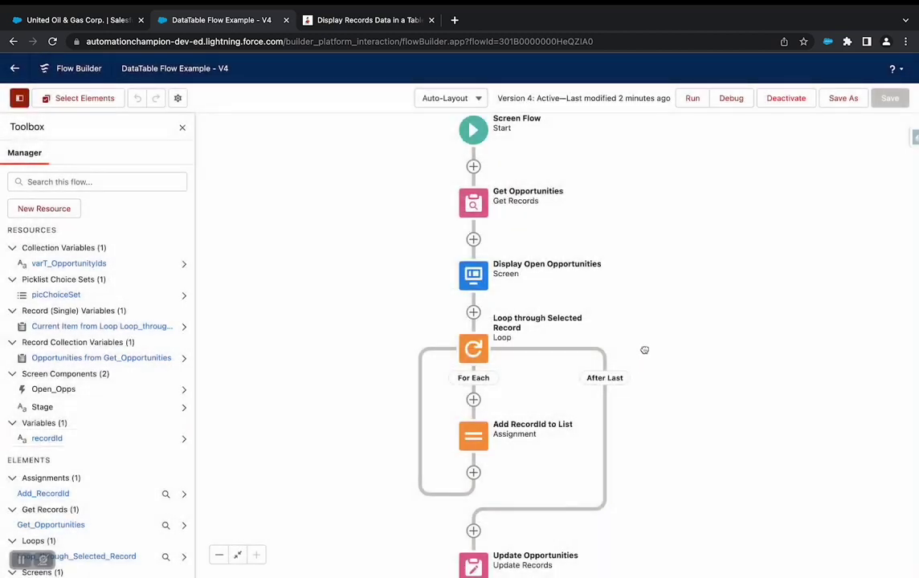
# Review the Get Opportunities element's name, object, filter conditions, sort order and record storage options.
pyautogui.doubleClick(481, 209)
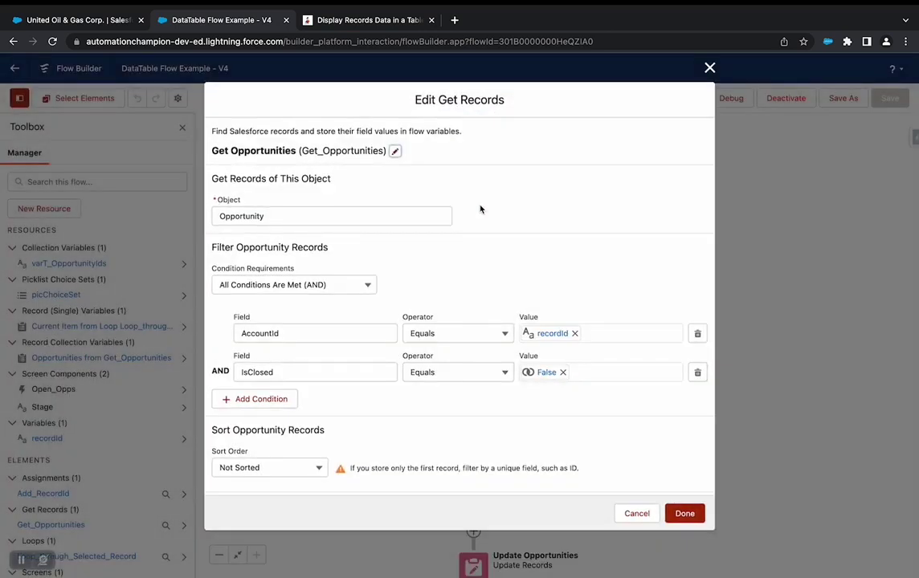
pyautogui.click(395, 152)
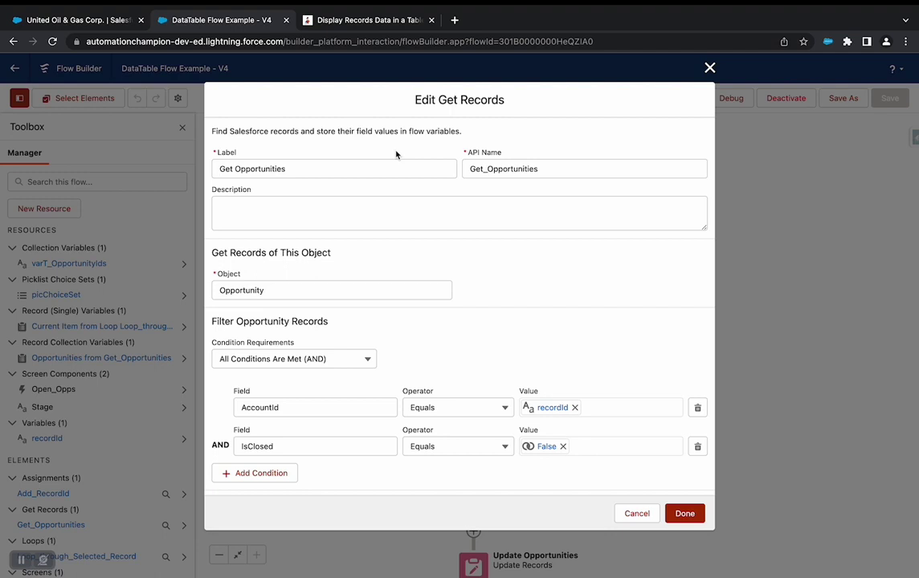
pyautogui.scroll(-1, 408, 297)
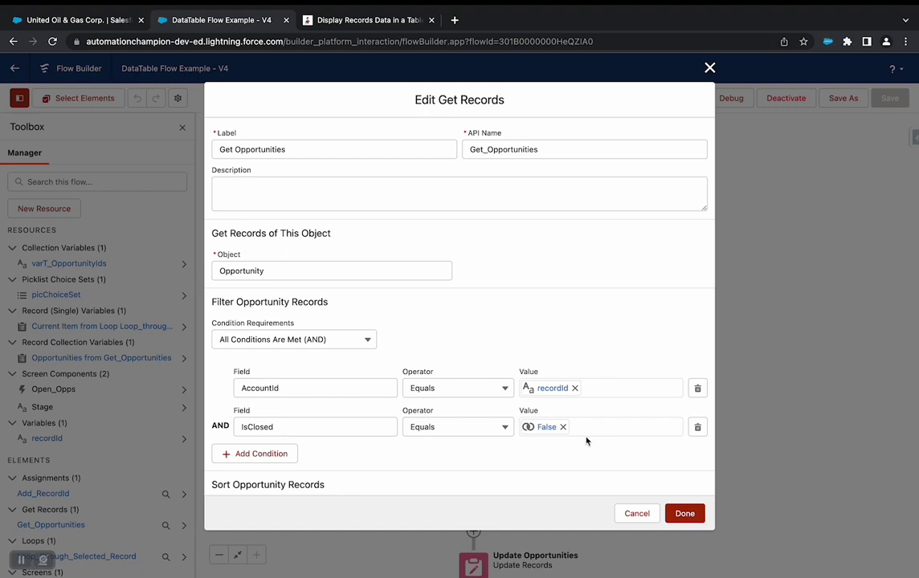
pyautogui.scroll(-5, 586, 440)
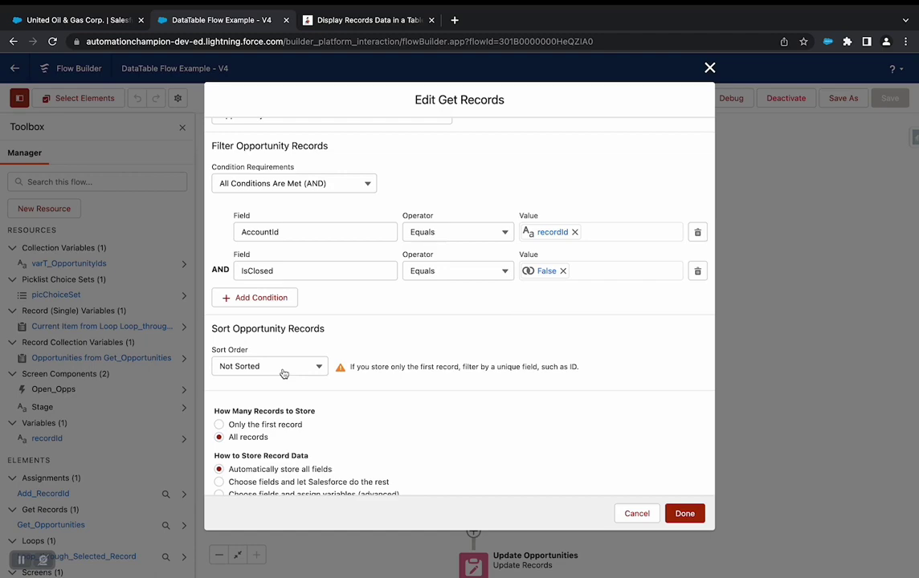
pyautogui.click(692, 515)
# Add a Decision element after Get Opportunities, labelled "Does open Opportunity Exist?".
pyautogui.click(473, 240)
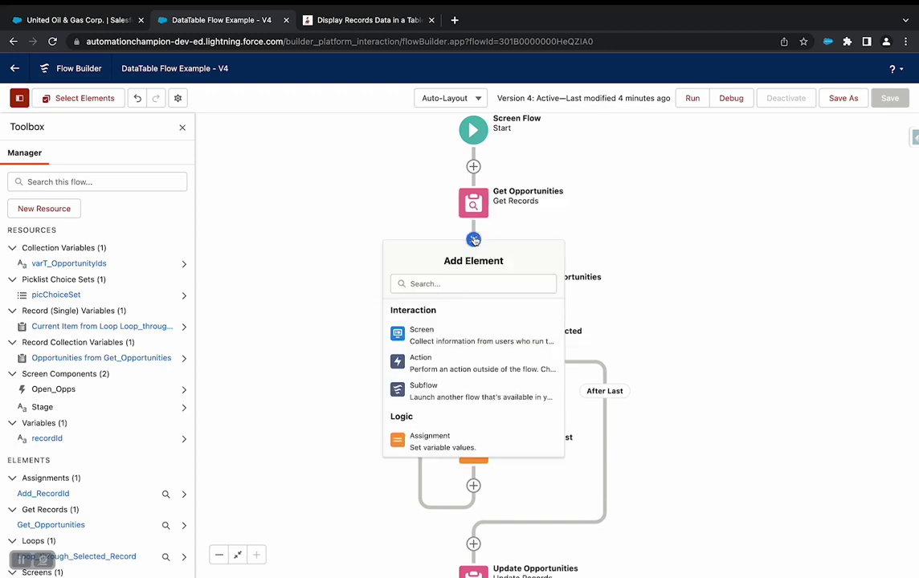
pyautogui.scroll(-2, 492, 382)
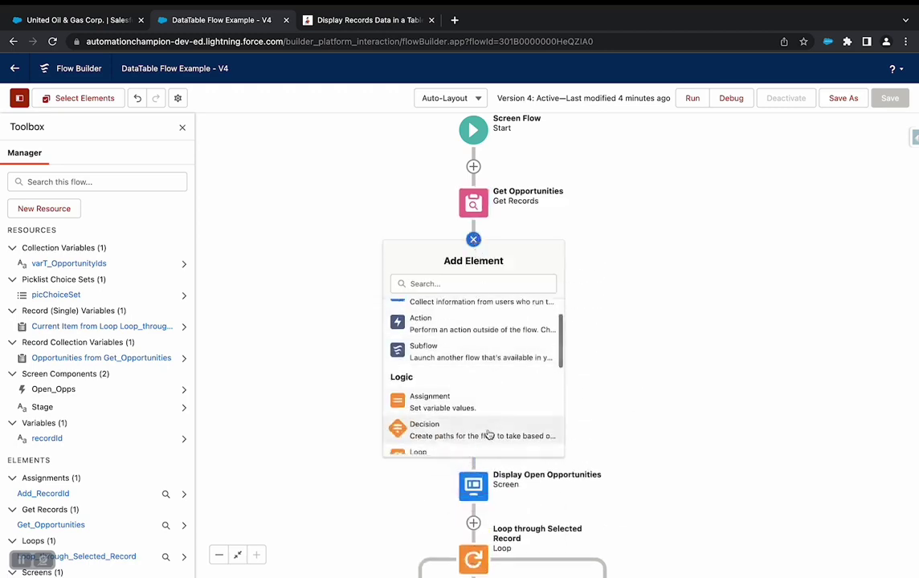
pyautogui.click(489, 437)
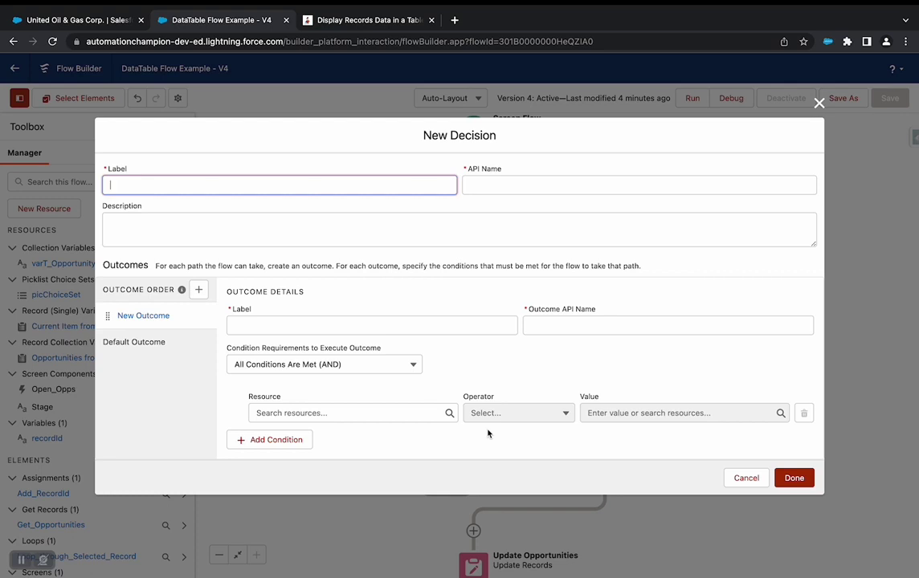
pyautogui.write('Does open Opportuniy Exist?')
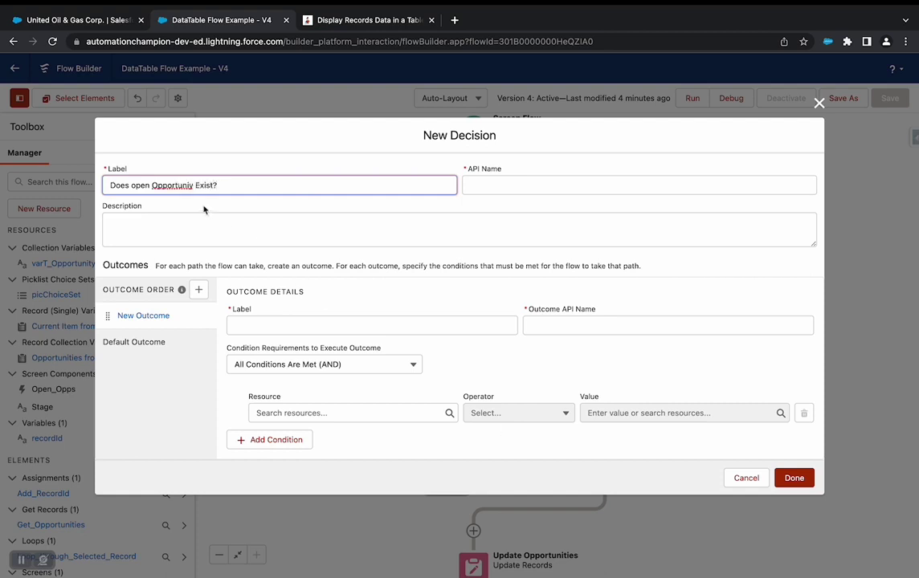
pyautogui.rightClick(185, 184)
pyautogui.click(212, 192)
# Label the decision's first outcome Yes and its default outcome No.
pyautogui.click(281, 326)
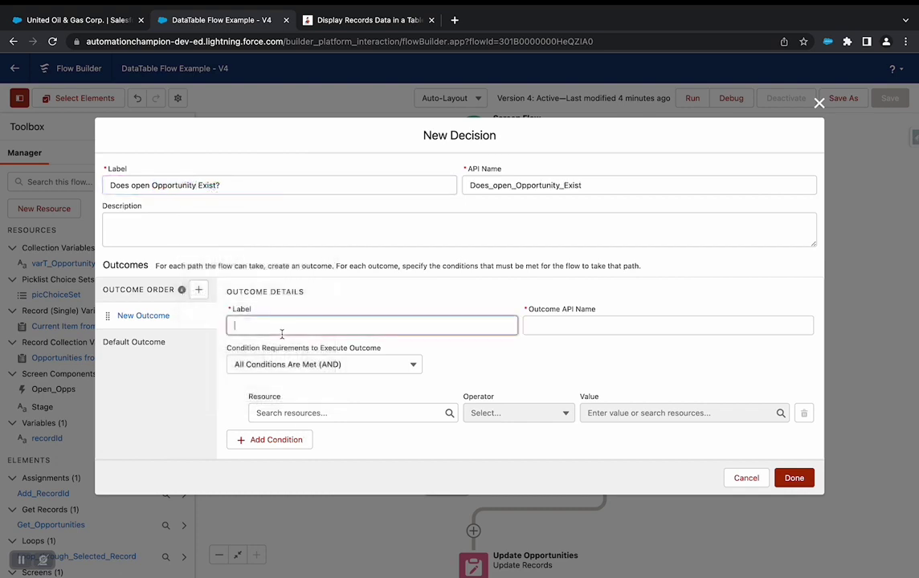
pyautogui.write('Yes')
pyautogui.click(179, 341)
pyautogui.tripleClick(305, 313)
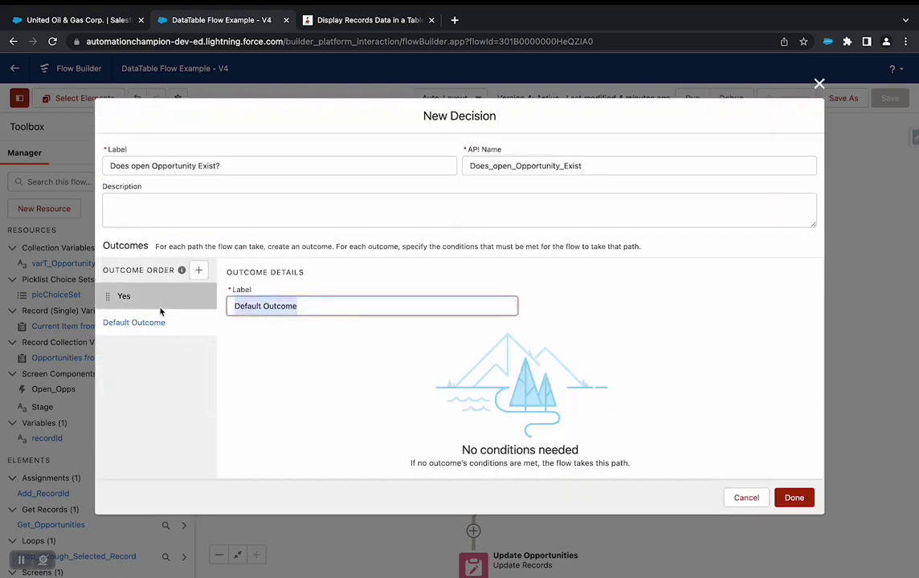
pyautogui.write('No')
# Set the Yes outcome's condition to Opportunities from Get_Opportunities Is Null False and finish the decision.
pyautogui.click(170, 301)
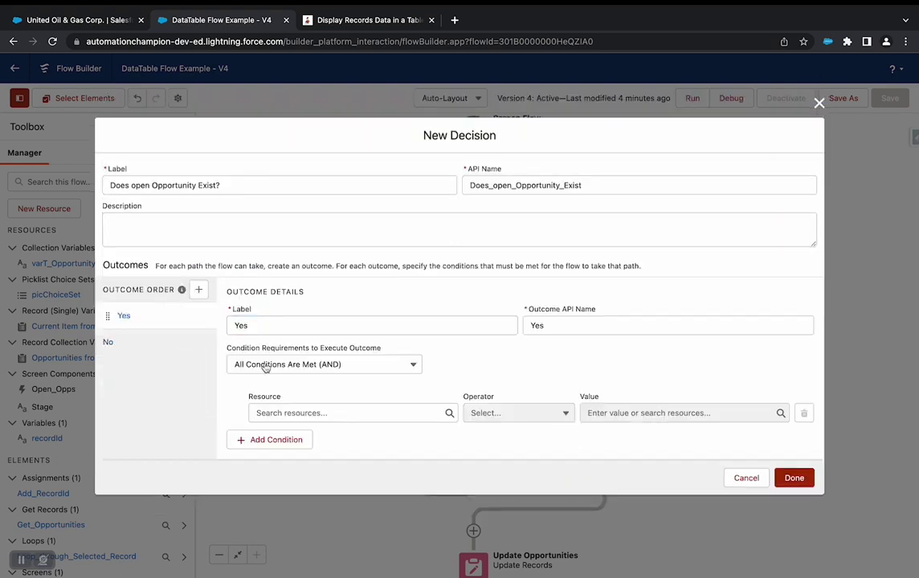
pyautogui.click(312, 413)
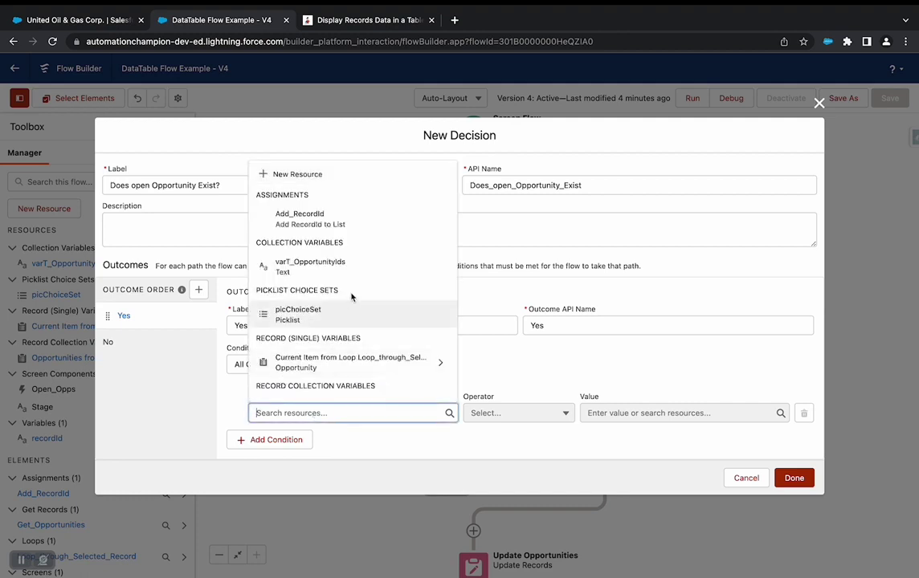
pyautogui.scroll(-3, 353, 347)
pyautogui.click(353, 347)
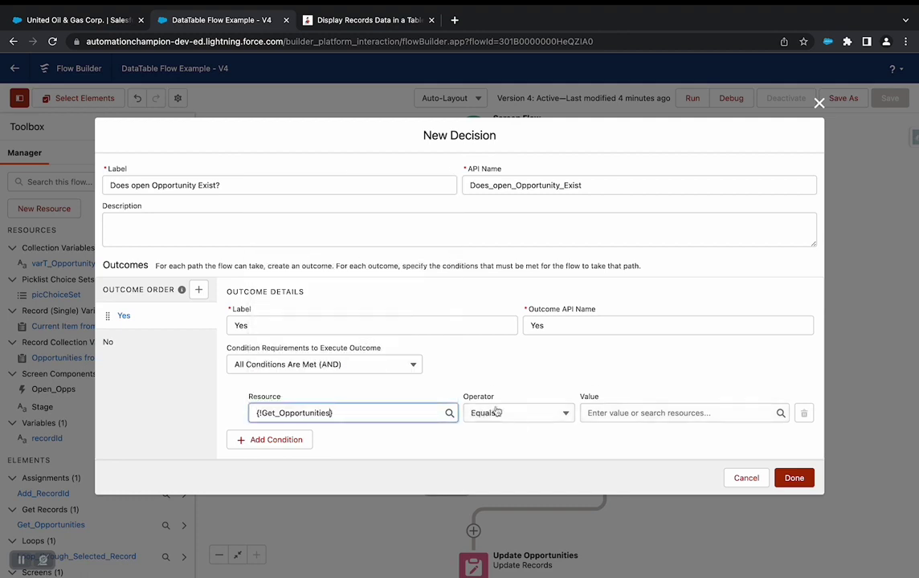
pyautogui.click(518, 413)
pyautogui.click(511, 500)
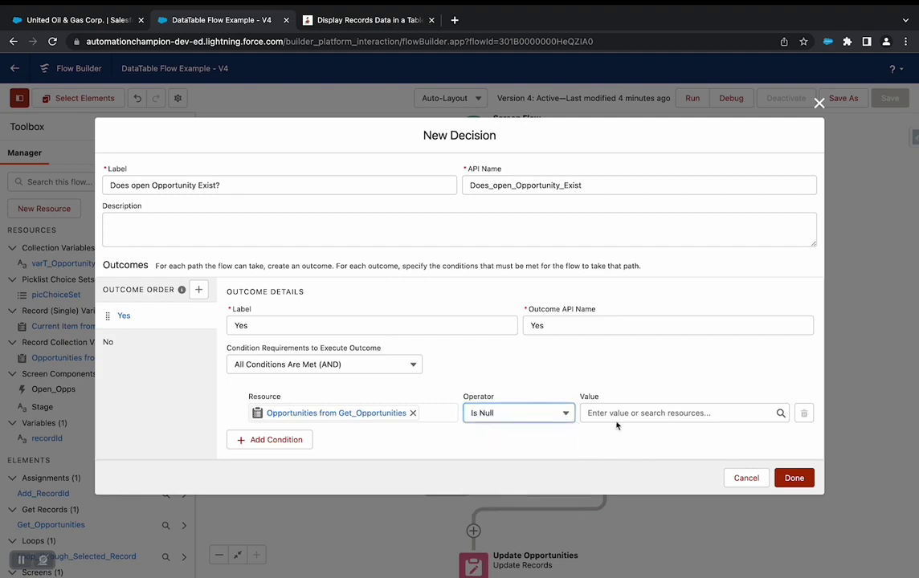
pyautogui.click(630, 413)
pyautogui.write('fale')
pyautogui.click(678, 387)
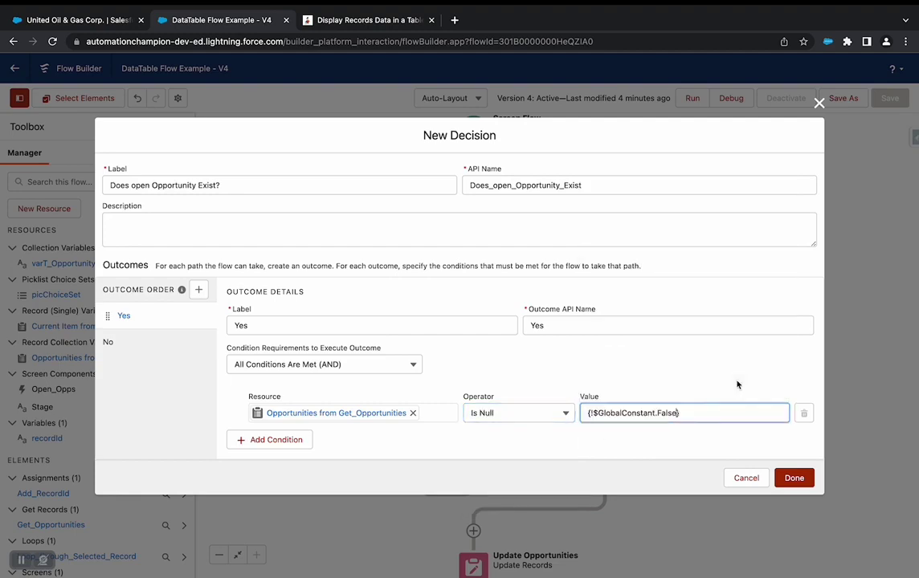
pyautogui.click(792, 478)
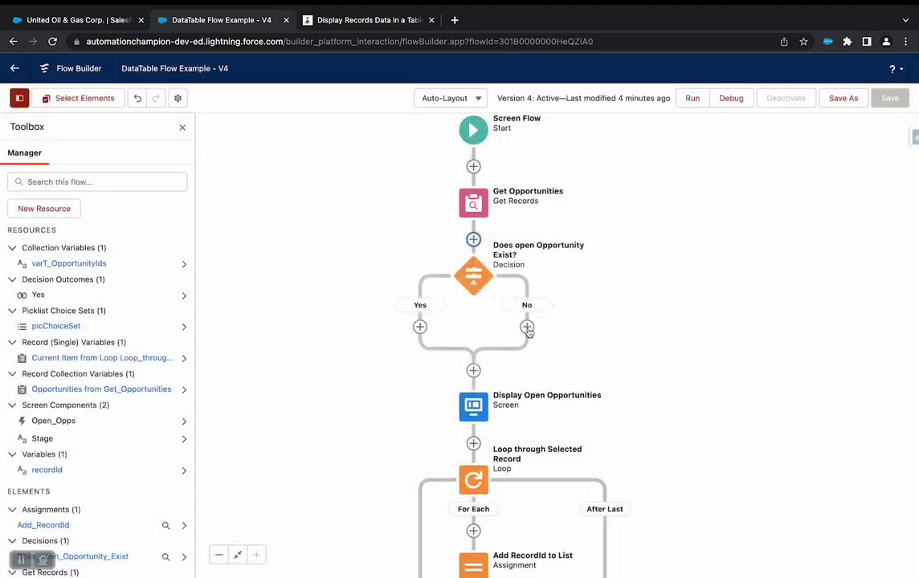
# Add an End element to the No path of the decision.
pyautogui.click(525, 327)
pyautogui.scroll(-5, 512, 434)
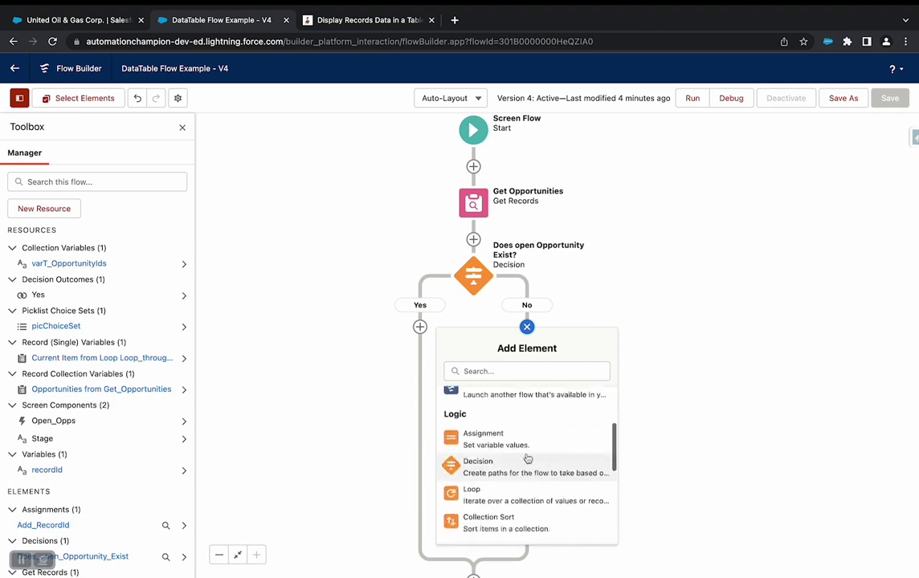
pyautogui.click(515, 469)
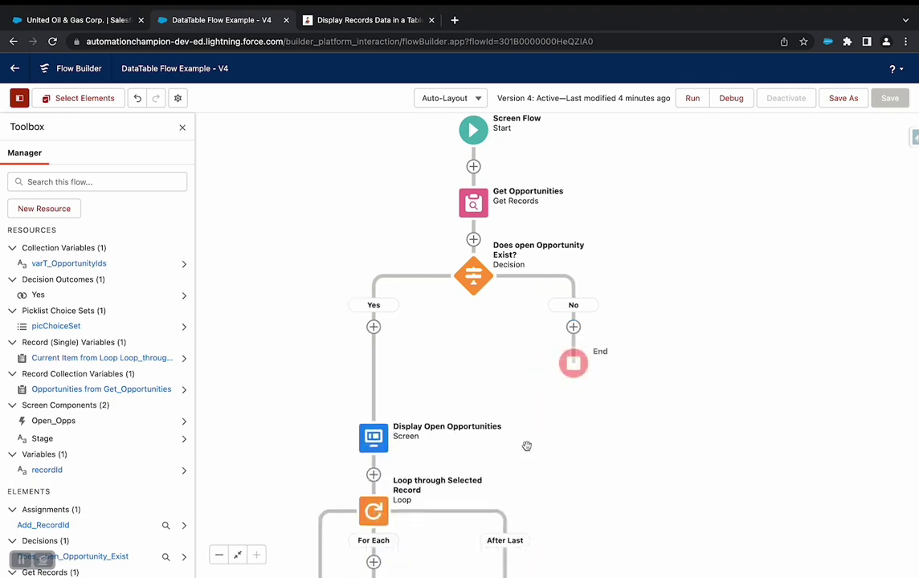
# Add a Screen element on the No path before the End, labelled "Display No Message".
pyautogui.click(584, 327)
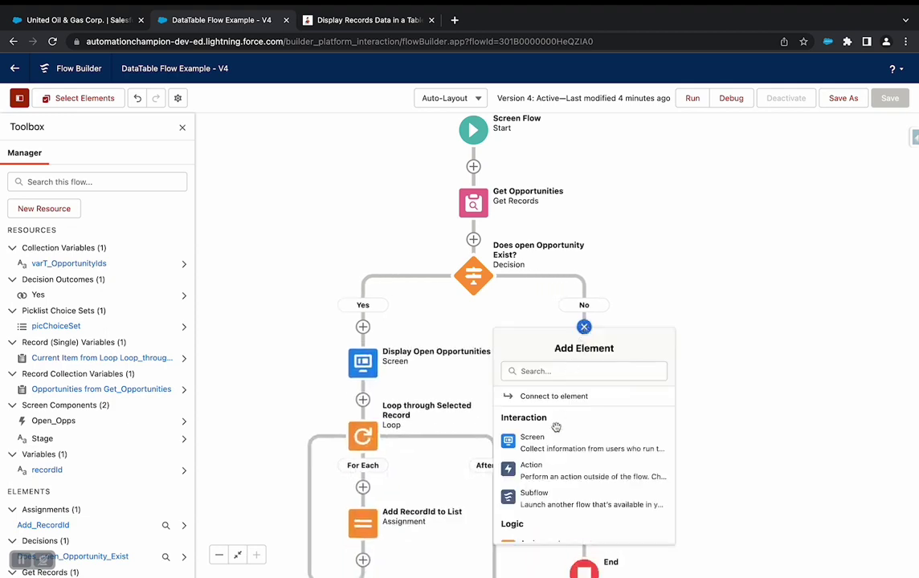
pyautogui.click(551, 448)
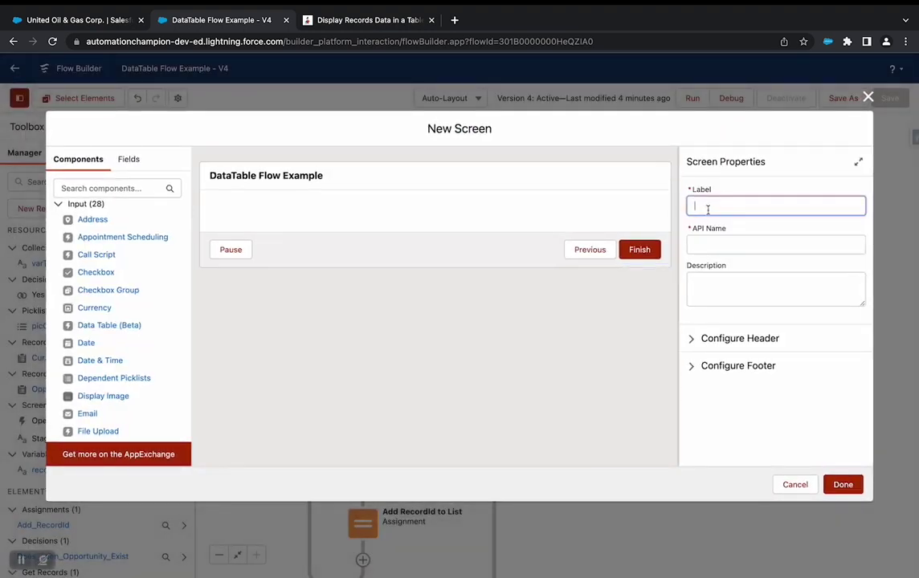
pyautogui.write('Display No Message')
# Add a Display Text component named Message reading "No open opportunity found" to the new screen and finish the screen.
pyautogui.scroll(-8, 92, 361)
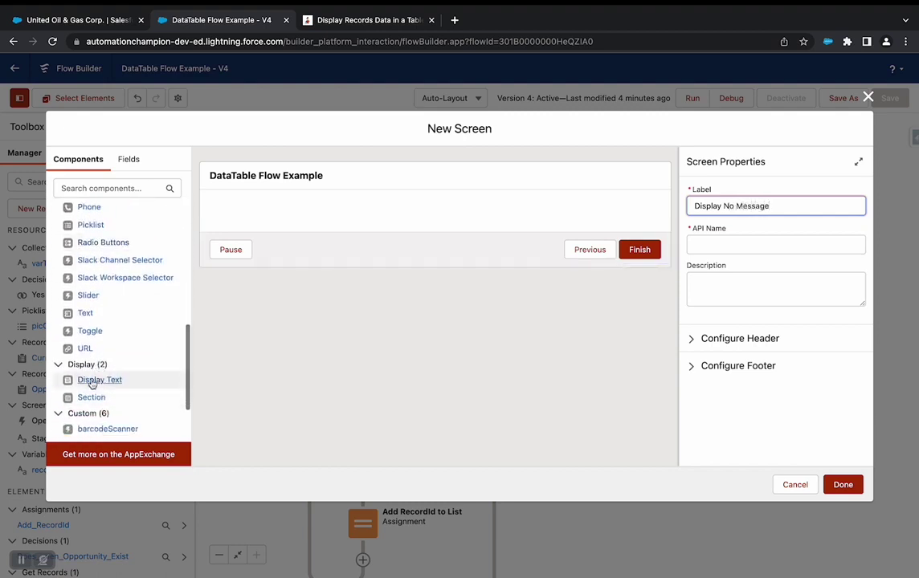
pyautogui.moveTo(91, 384); pyautogui.dragTo(313, 217)
pyautogui.click(753, 211)
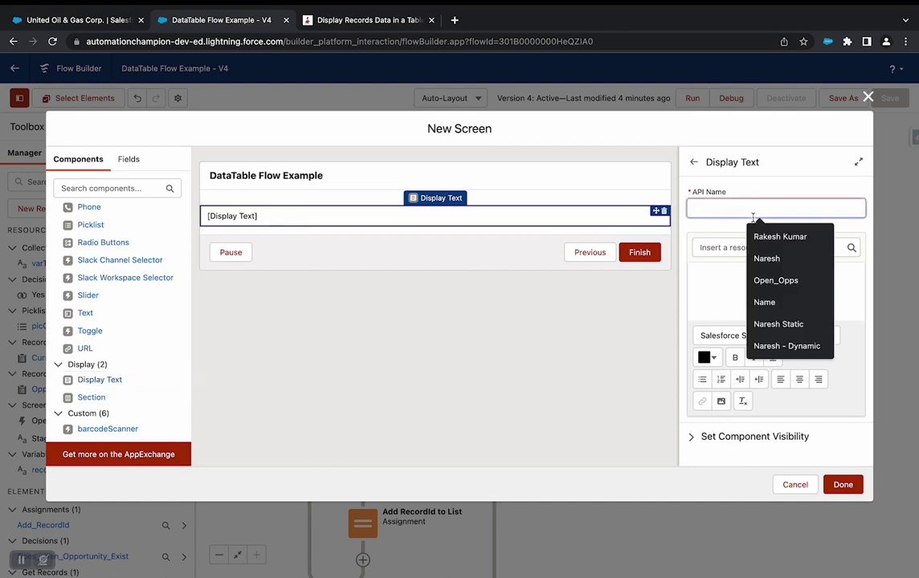
pyautogui.write('Message')
pyautogui.click(764, 270)
pyautogui.write('No open opportunity fo')
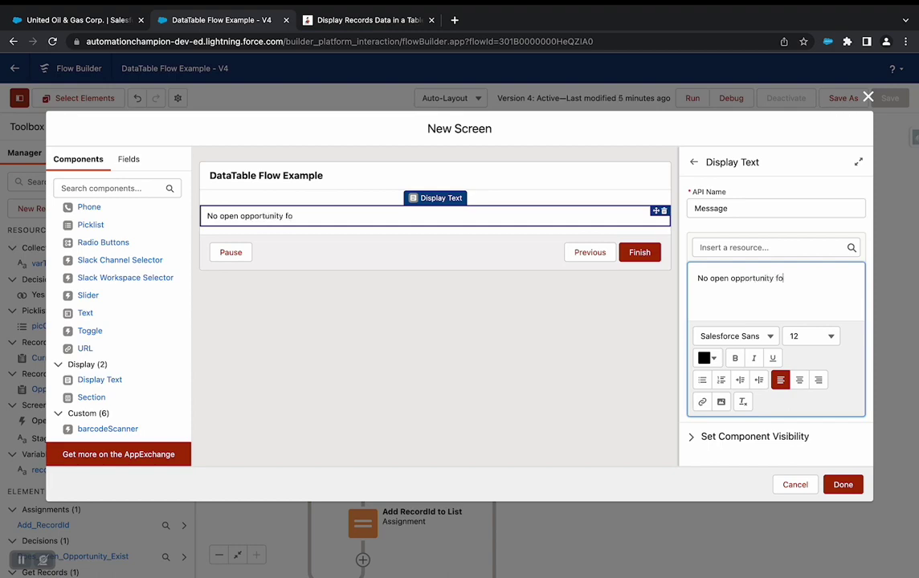
pyautogui.write('und')
pyautogui.click(843, 485)
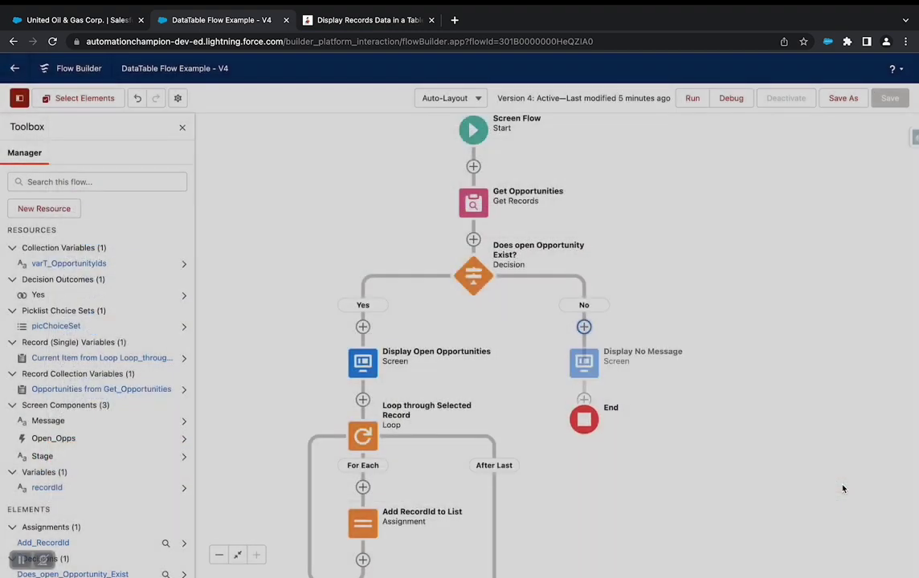
# Open the Display Open Opportunities screen on the Yes path for editing.
pyautogui.moveTo(683, 452); pyautogui.dragTo(736, 390)
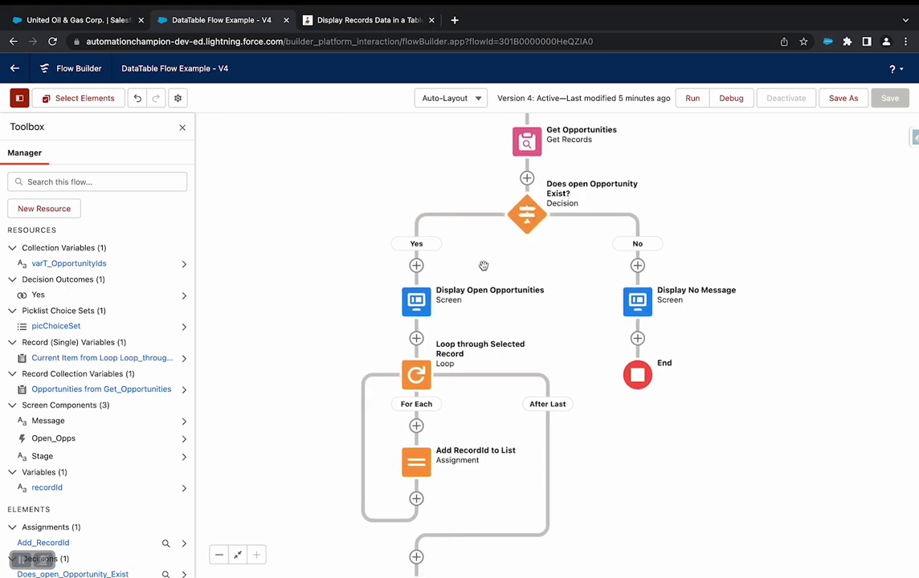
pyautogui.moveTo(485, 265); pyautogui.dragTo(512, 241)
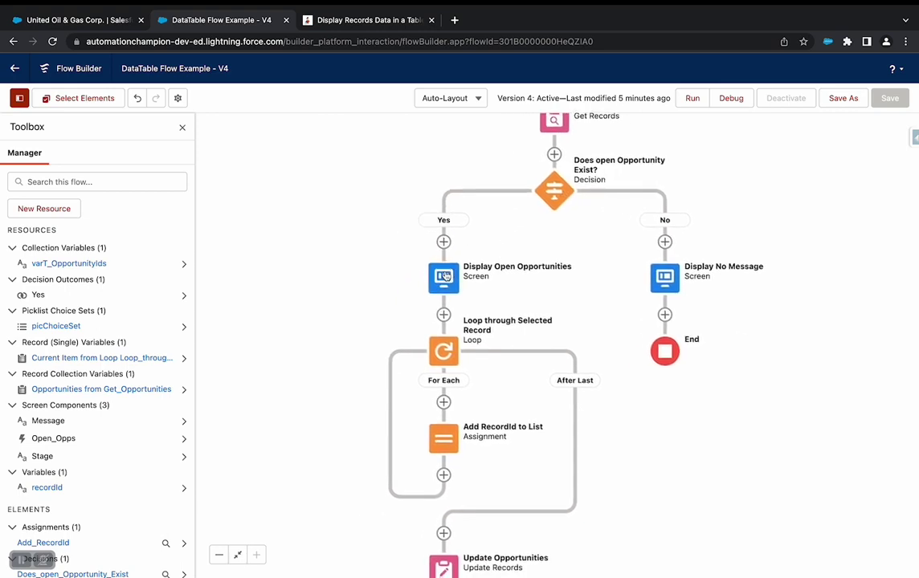
pyautogui.click(446, 276)
pyautogui.click(444, 410)
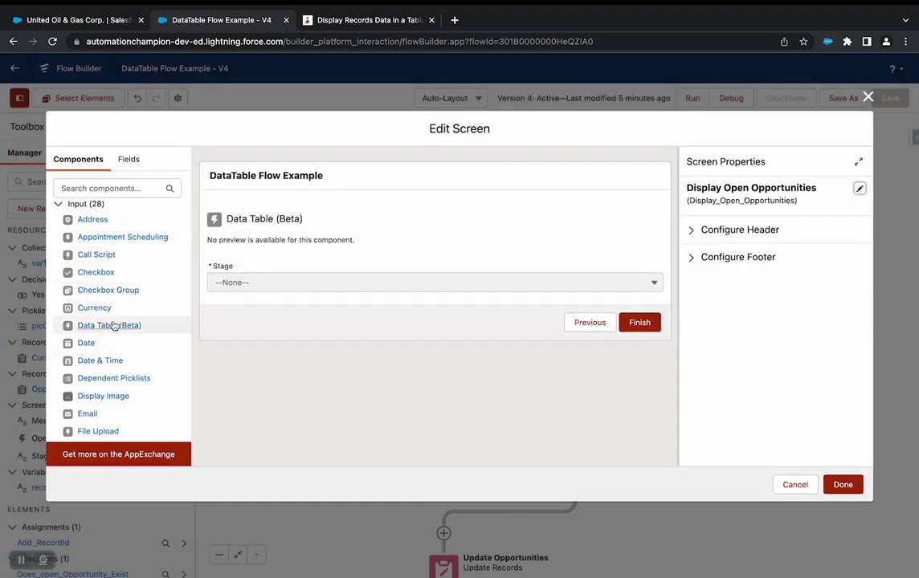
# Add a Data Table component above the existing data table, with API name DataTable.
pyautogui.moveTo(112, 327); pyautogui.dragTo(229, 209)
pyautogui.click(735, 203)
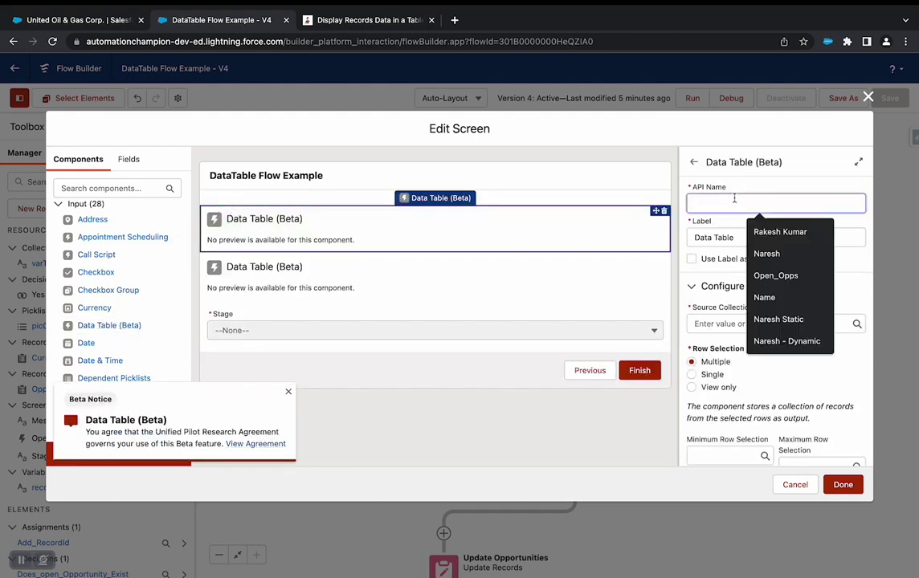
pyautogui.write('DataTable')
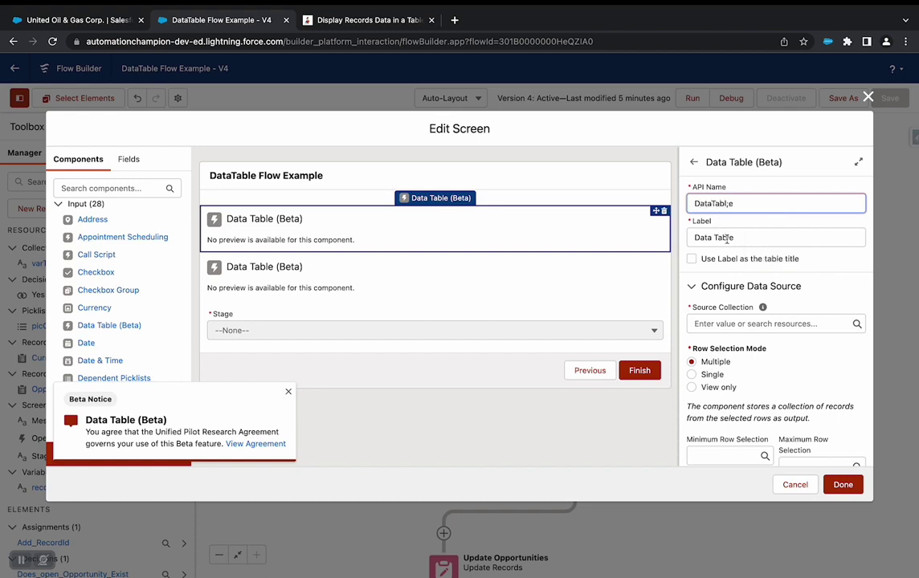
# Set the new data table's source collection to Opportunities from Get_Opportunities.
pyautogui.scroll(-1, 817, 313)
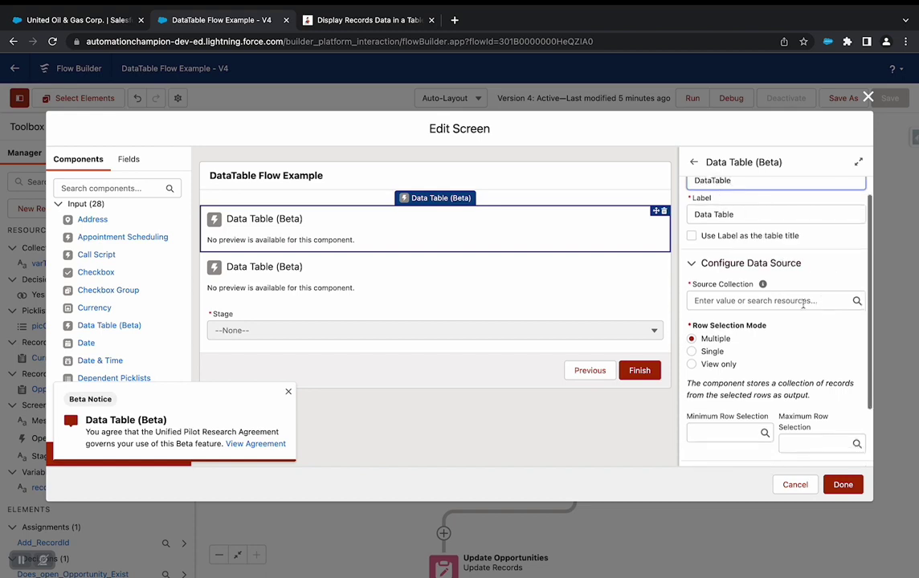
pyautogui.click(795, 300)
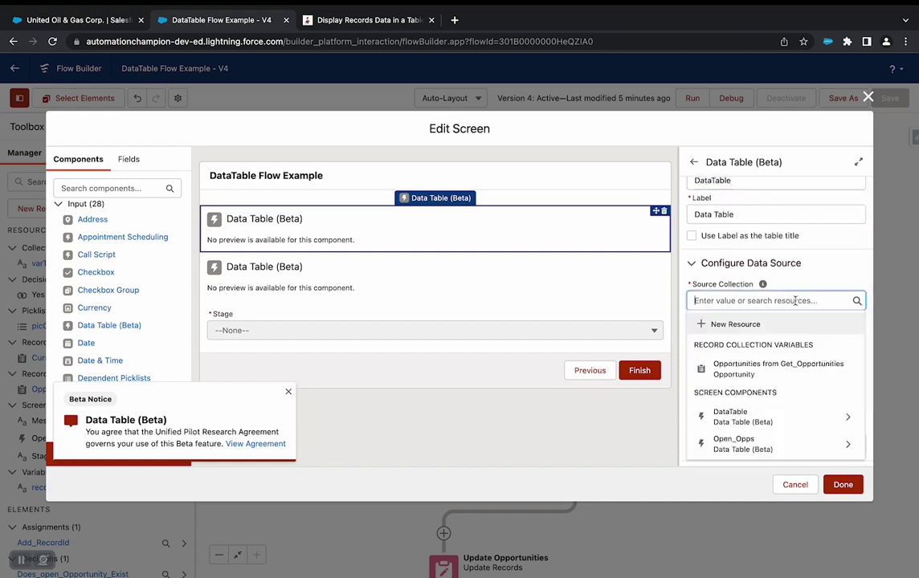
pyautogui.click(798, 372)
pyautogui.scroll(-3, 798, 375)
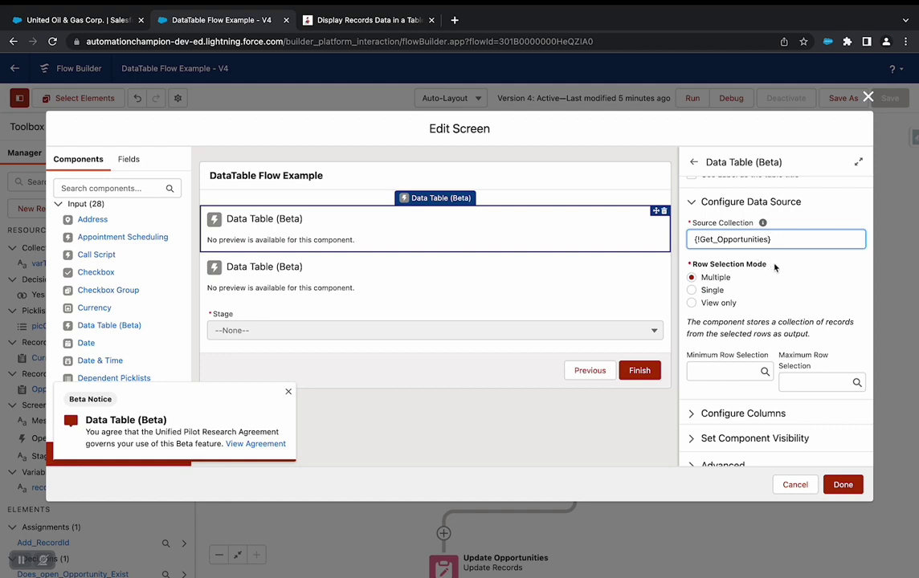
# Try the Single and View only row selection modes on the new data table, then return it to Multiple.
pyautogui.moveTo(774, 268); pyautogui.dragTo(697, 265)
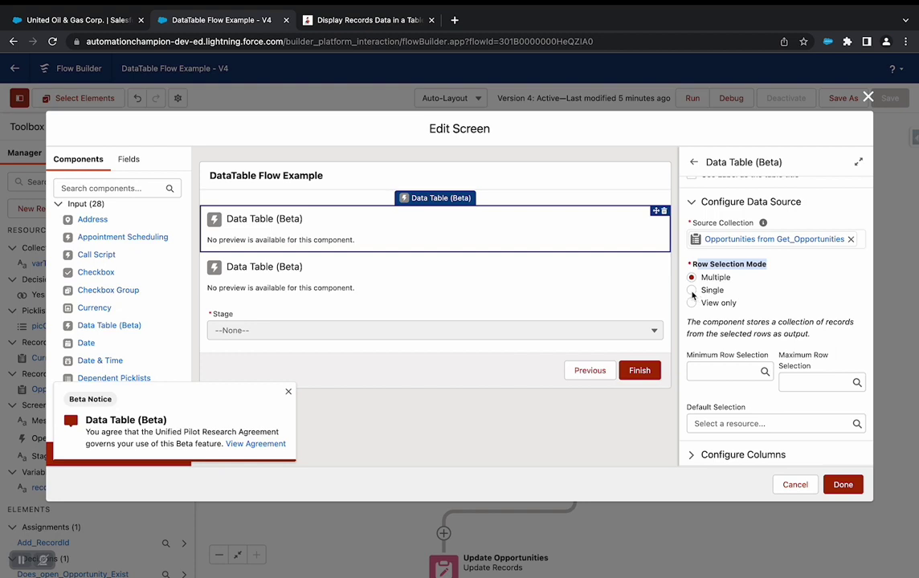
pyautogui.click(692, 291)
pyautogui.click(692, 304)
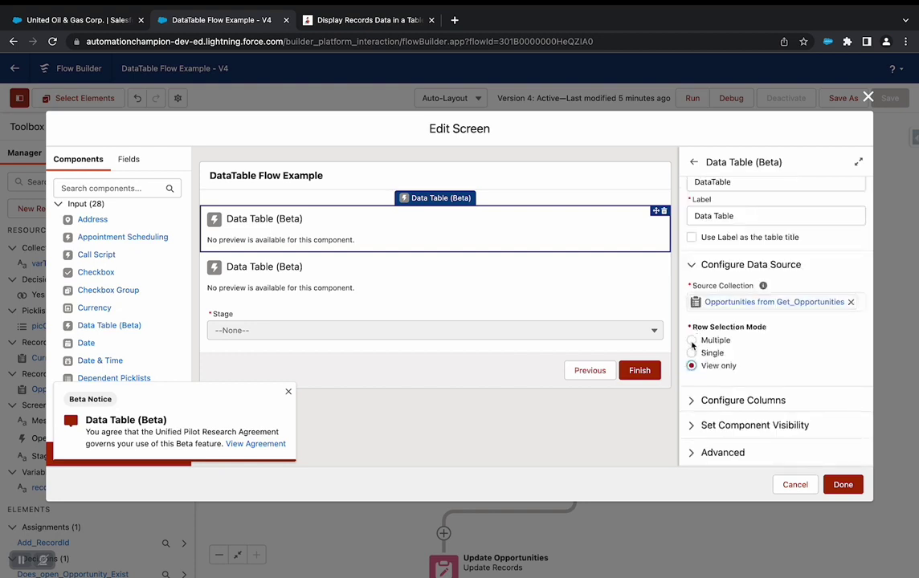
pyautogui.click(692, 342)
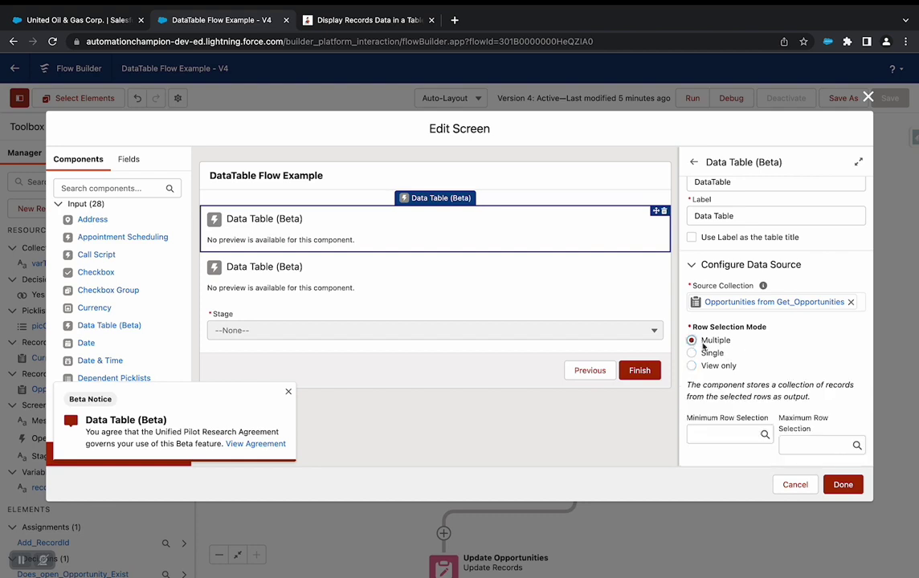
# Set the new data table's minimum row selection to 1 and its maximum row selection to 5.
pyautogui.scroll(-3, 752, 359)
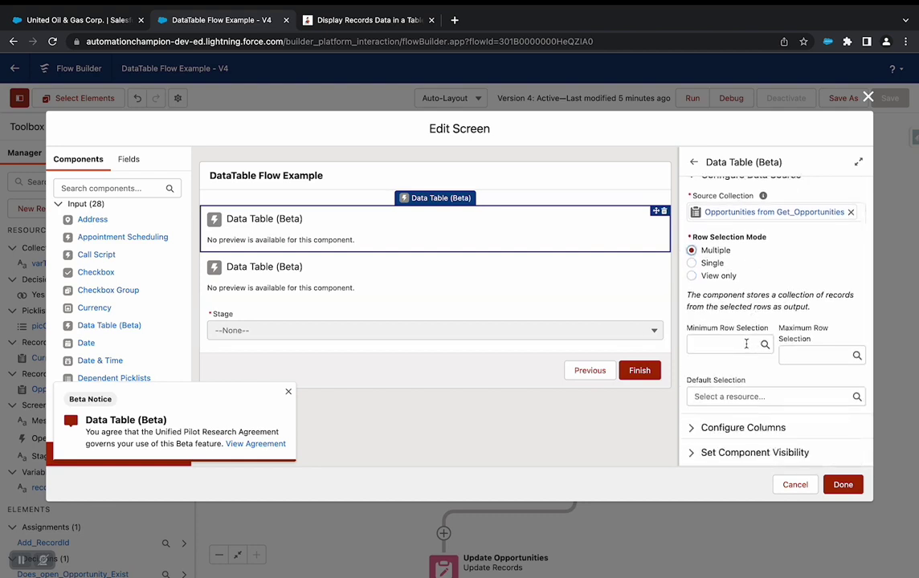
pyautogui.click(747, 344)
pyautogui.write('1')
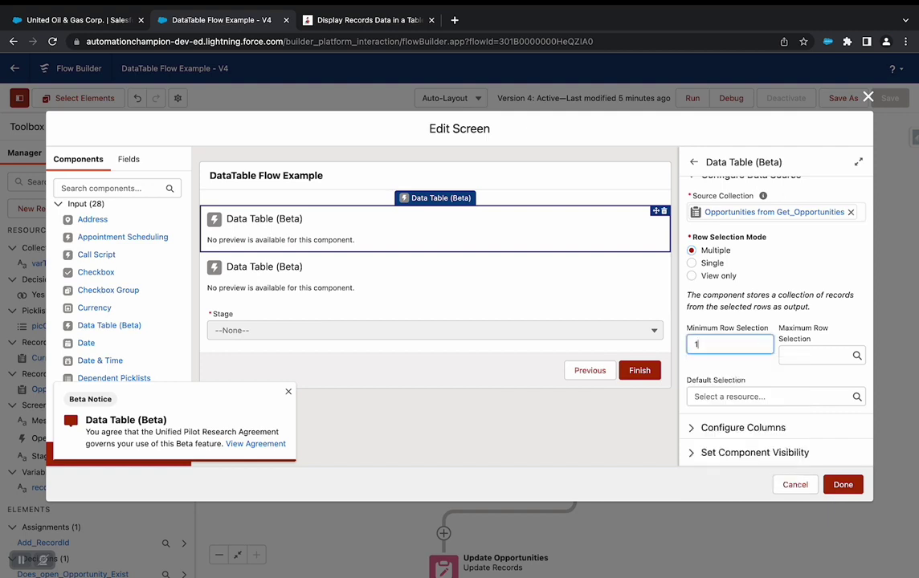
pyautogui.click(824, 355)
pyautogui.write('1')
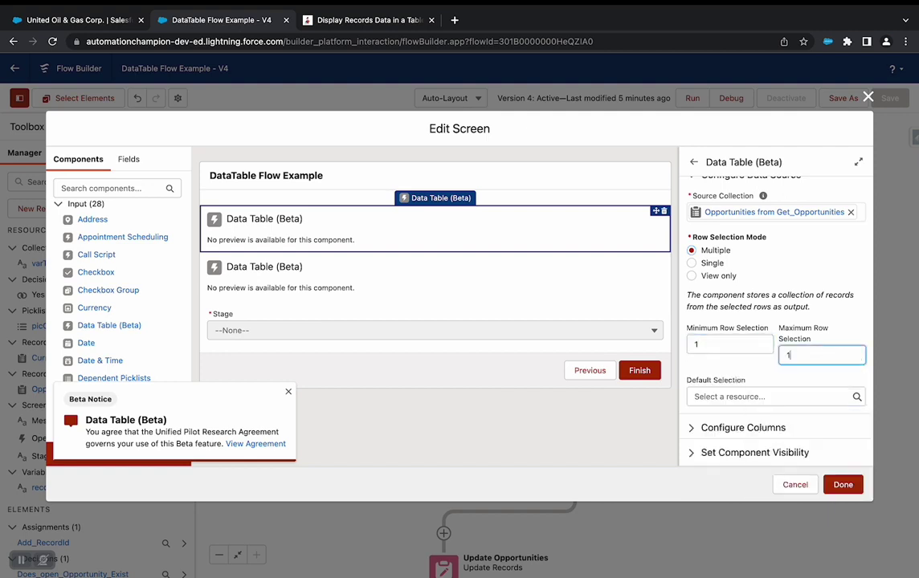
pyautogui.press('BackSpace')
pyautogui.write('5')
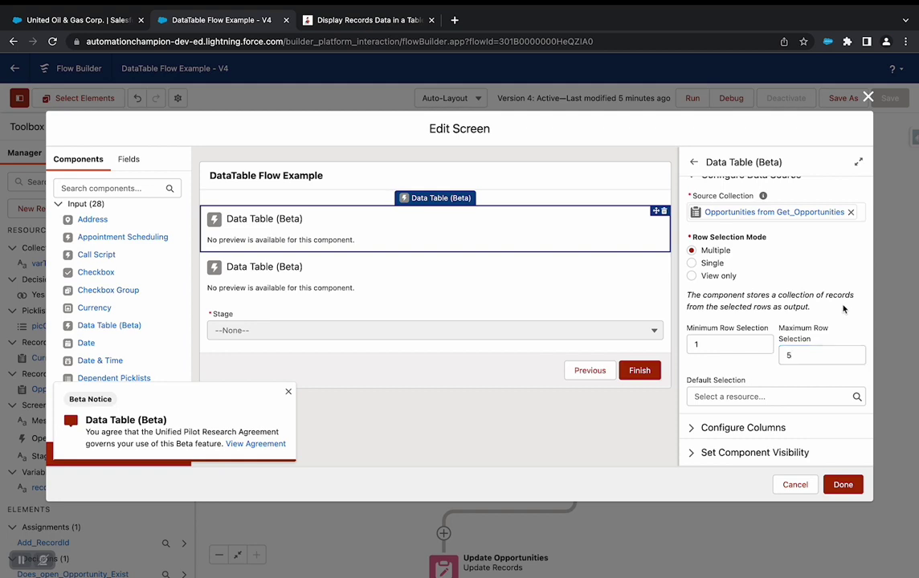
# Configure the new data table's first column with Name as the source field, keeping Wrap Text.
pyautogui.scroll(-1, 844, 308)
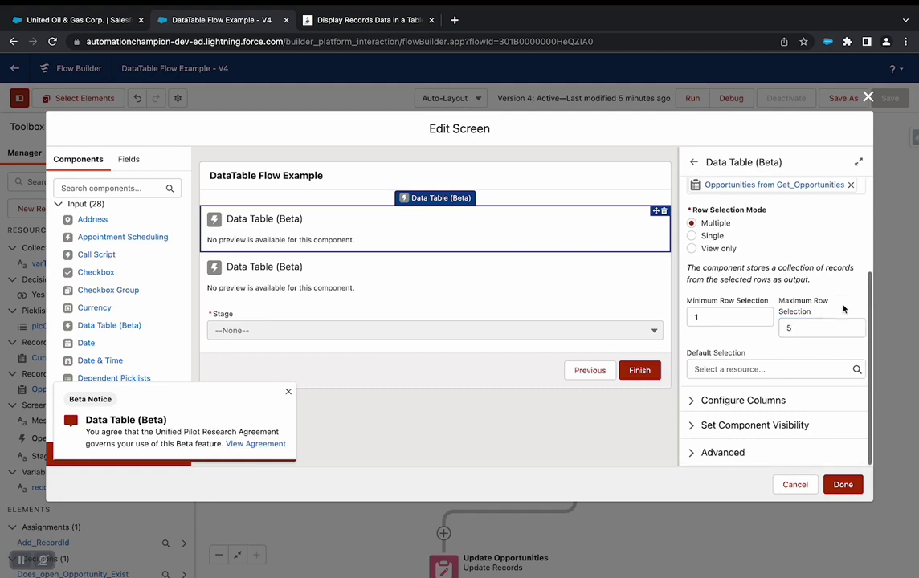
pyautogui.click(692, 401)
pyautogui.scroll(-3, 692, 404)
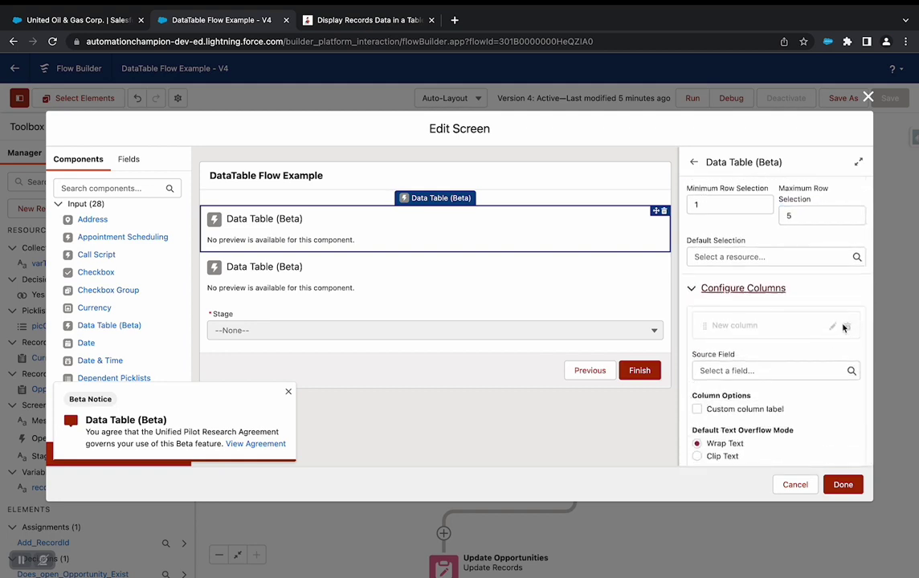
pyautogui.click(797, 371)
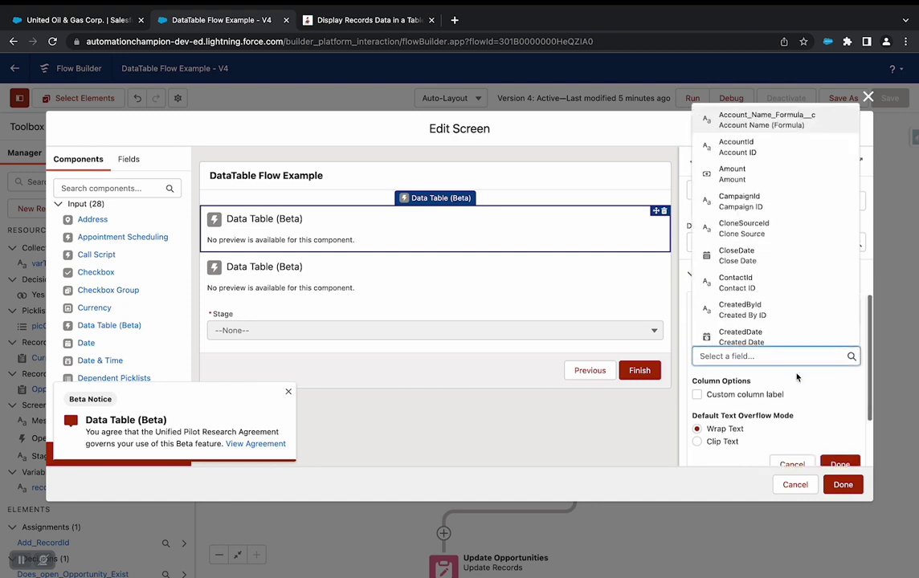
pyautogui.write('Name')
pyautogui.click(776, 303)
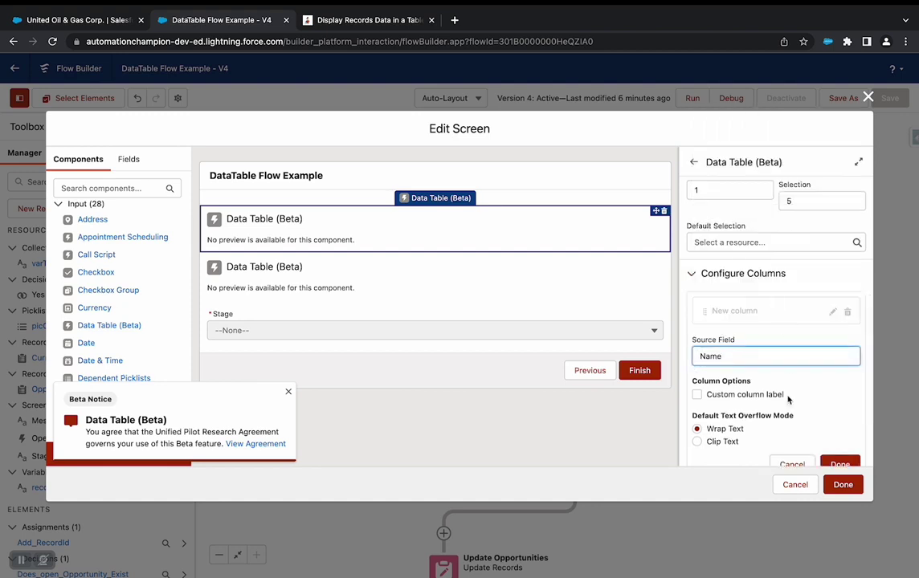
pyautogui.scroll(-1, 732, 378)
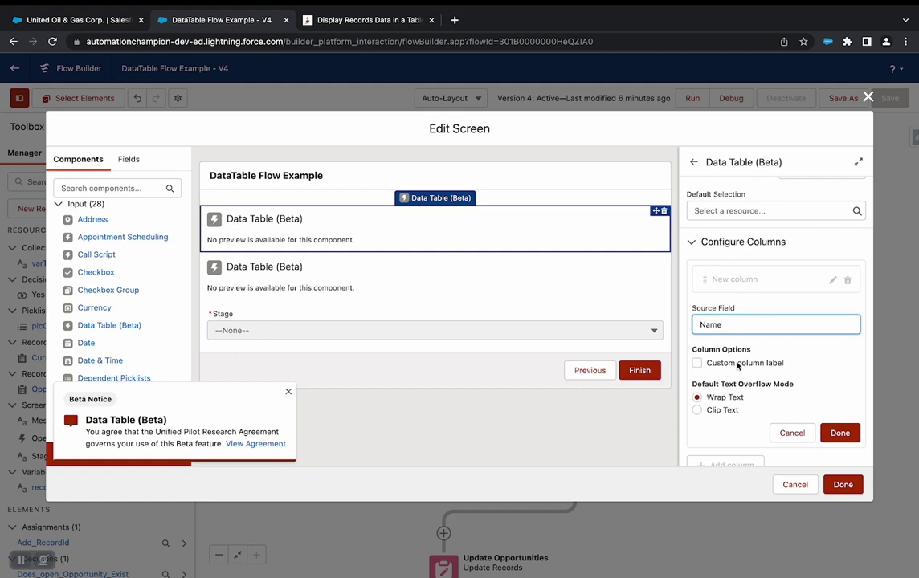
pyautogui.scroll(-1, 737, 365)
pyautogui.click(838, 407)
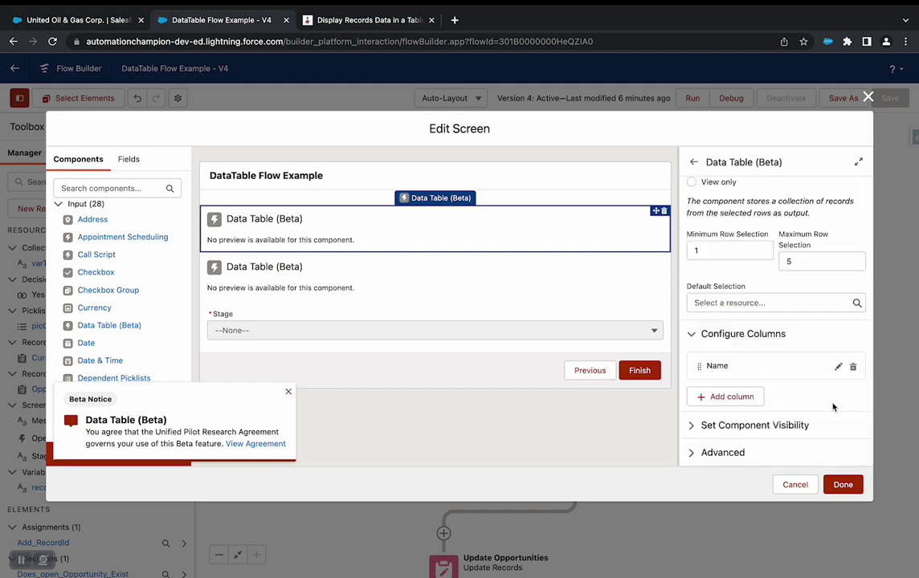
# Add a second column to the new data table with StageName as the source field.
pyautogui.click(747, 399)
pyautogui.scroll(-1, 753, 385)
pyautogui.click(754, 363)
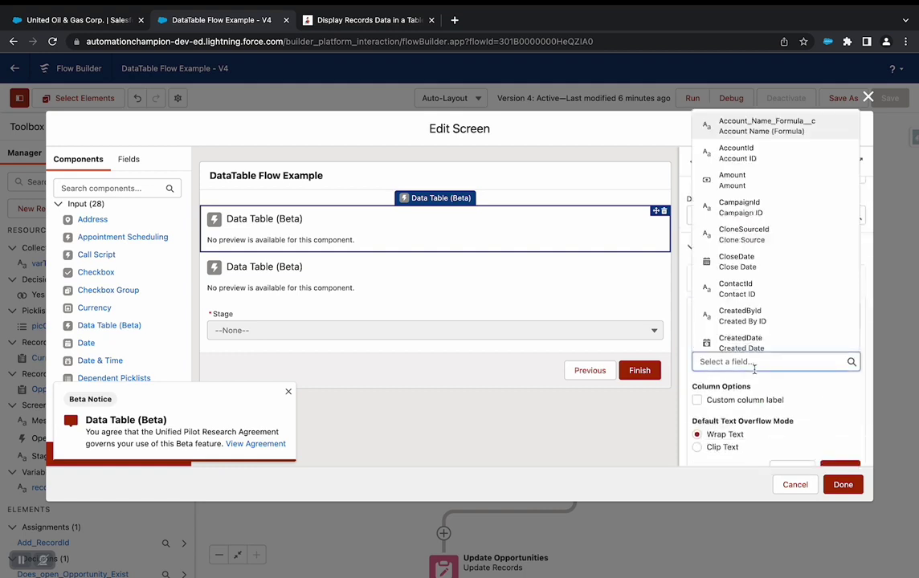
pyautogui.write('Stage')
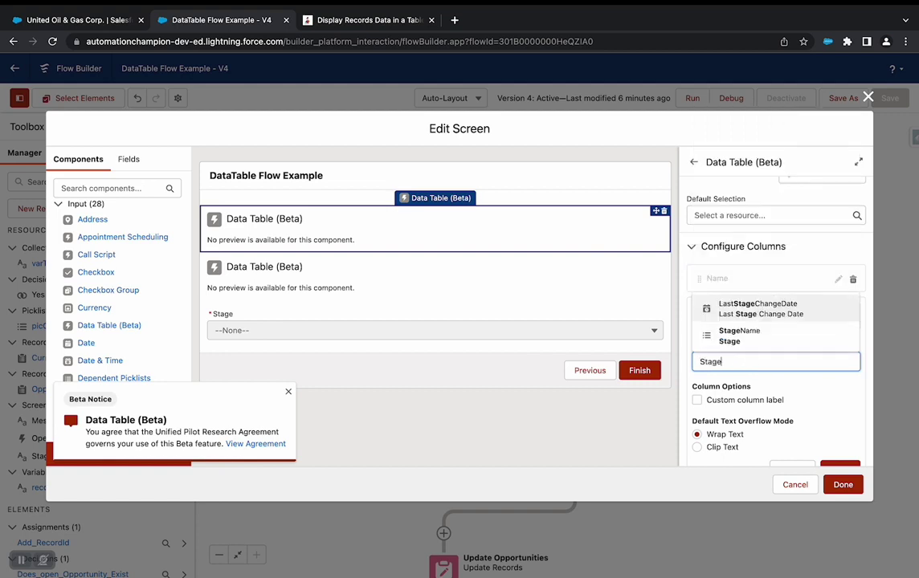
pyautogui.click(759, 336)
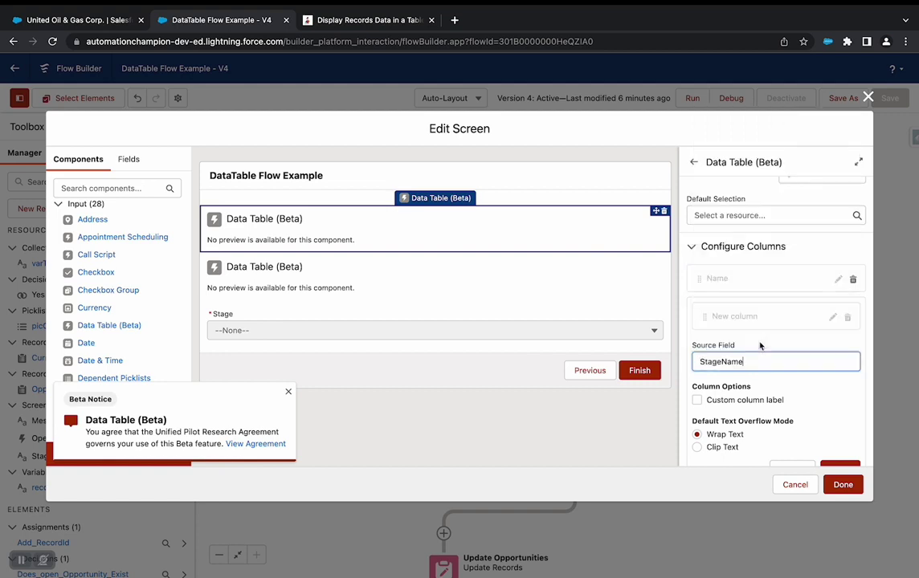
pyautogui.scroll(-1, 836, 450)
pyautogui.click(841, 441)
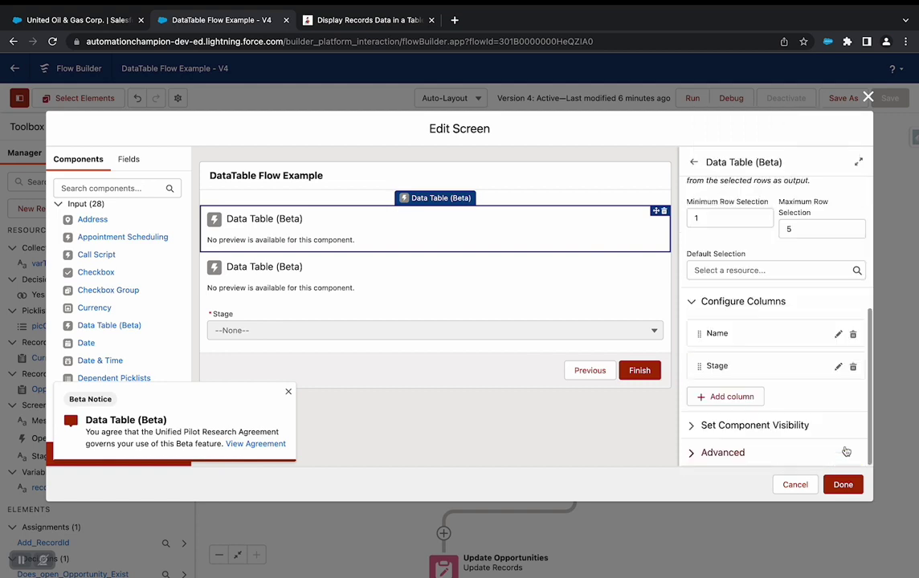
# Delete the newly added DataTable component from the screen and confirm the deletion.
pyautogui.click(664, 211)
pyautogui.click(554, 341)
# Open the column configuration of the existing data table above the Stage picklist.
pyautogui.click(508, 221)
pyautogui.scroll(-2, 769, 348)
pyautogui.scroll(-2, 742, 402)
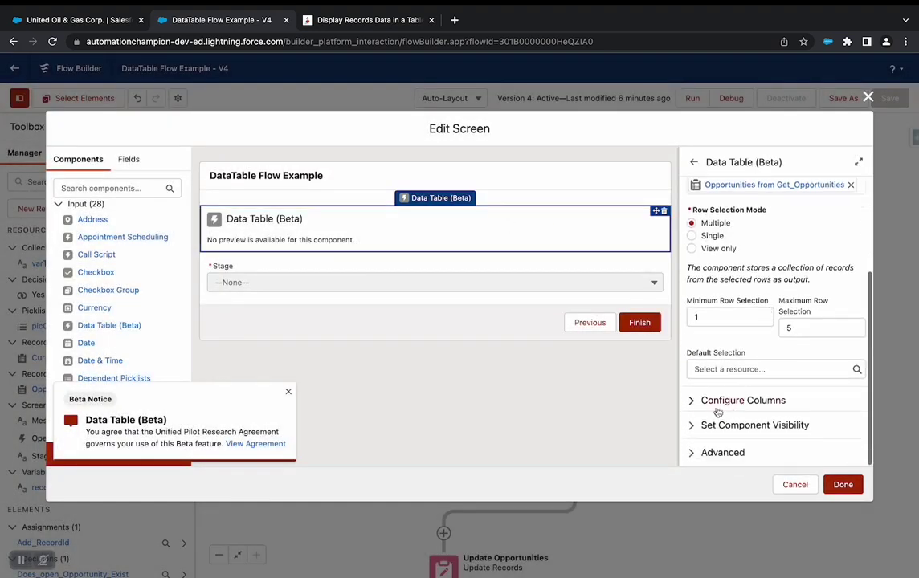
pyautogui.click(693, 400)
pyautogui.scroll(-3, 695, 407)
pyautogui.scroll(-1, 696, 407)
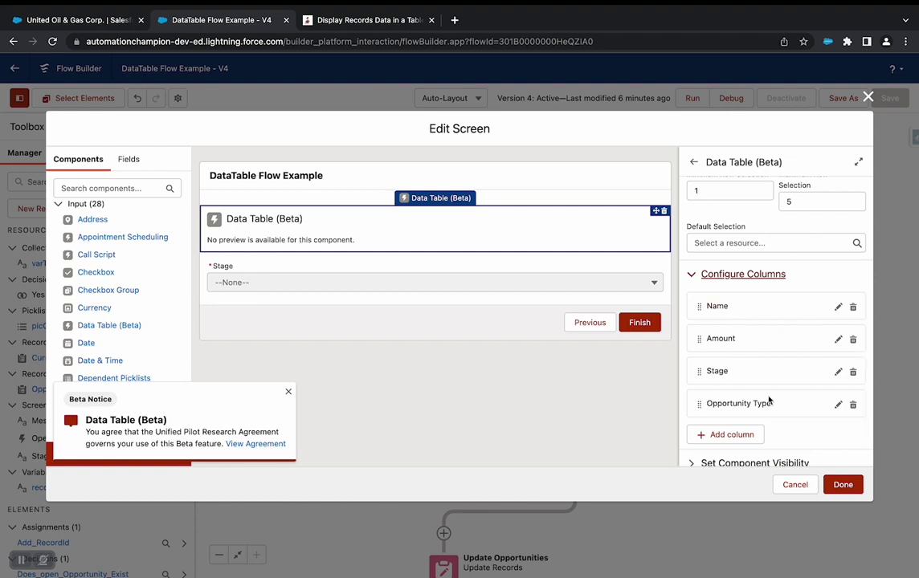
pyautogui.scroll(-1, 763, 411)
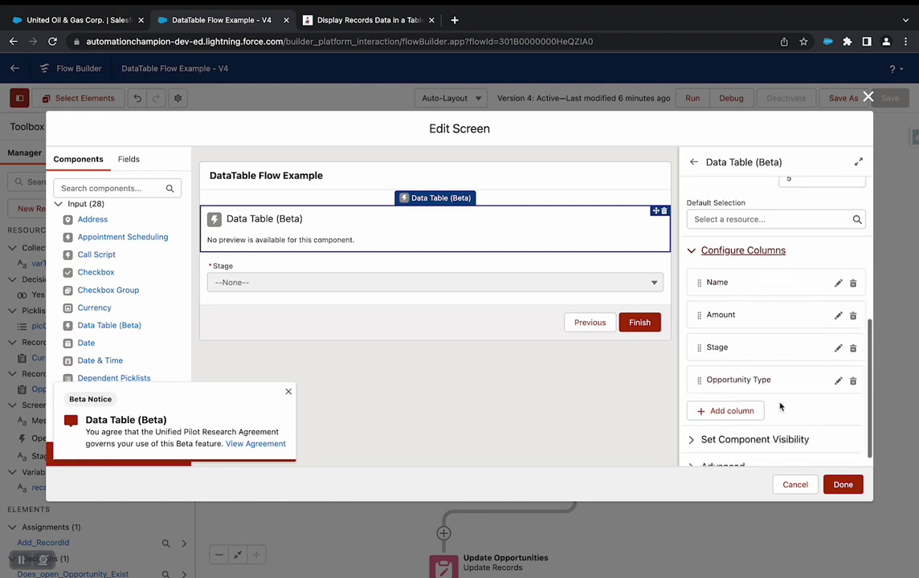
# Add a column after Opportunity Type with CloseDate as its source field.
pyautogui.click(743, 412)
pyautogui.scroll(-3, 740, 408)
pyautogui.click(741, 407)
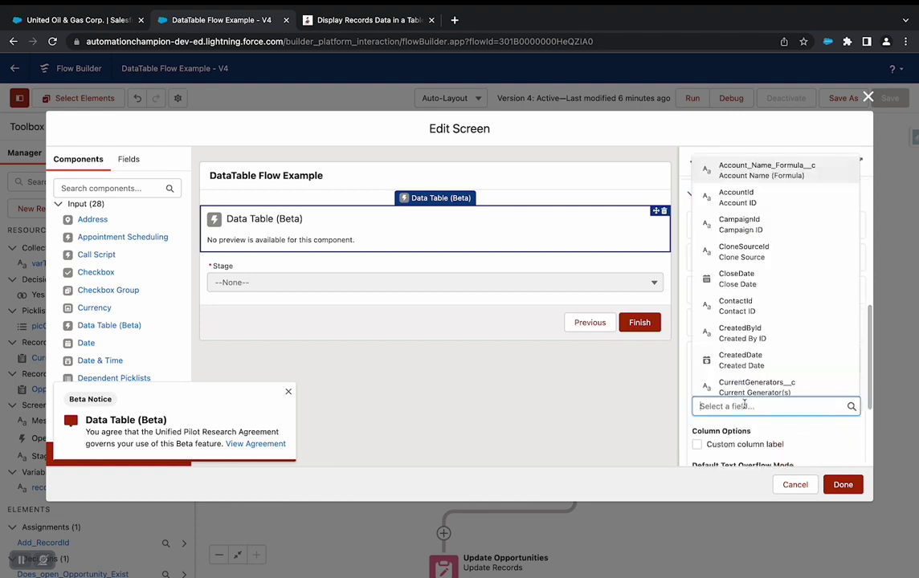
pyautogui.click(727, 279)
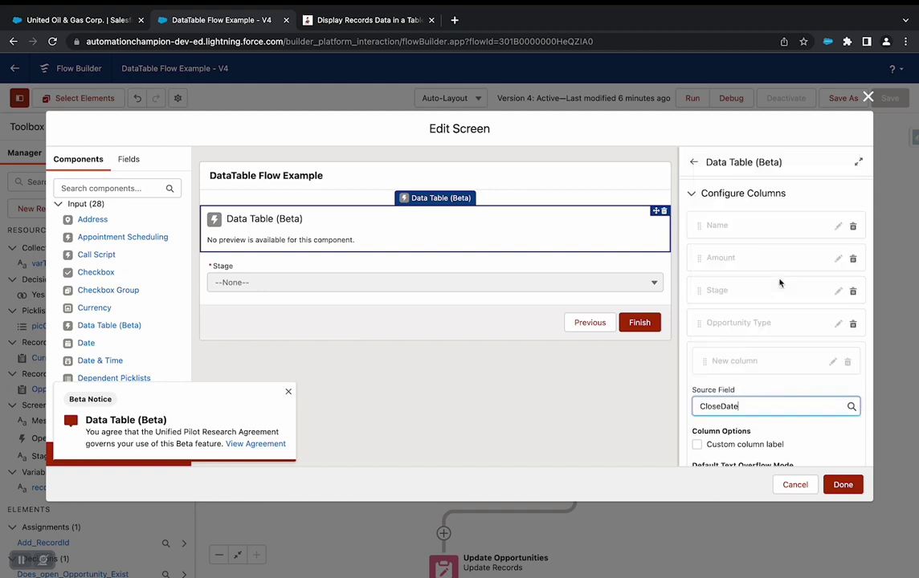
pyautogui.scroll(-3, 786, 406)
pyautogui.click(840, 441)
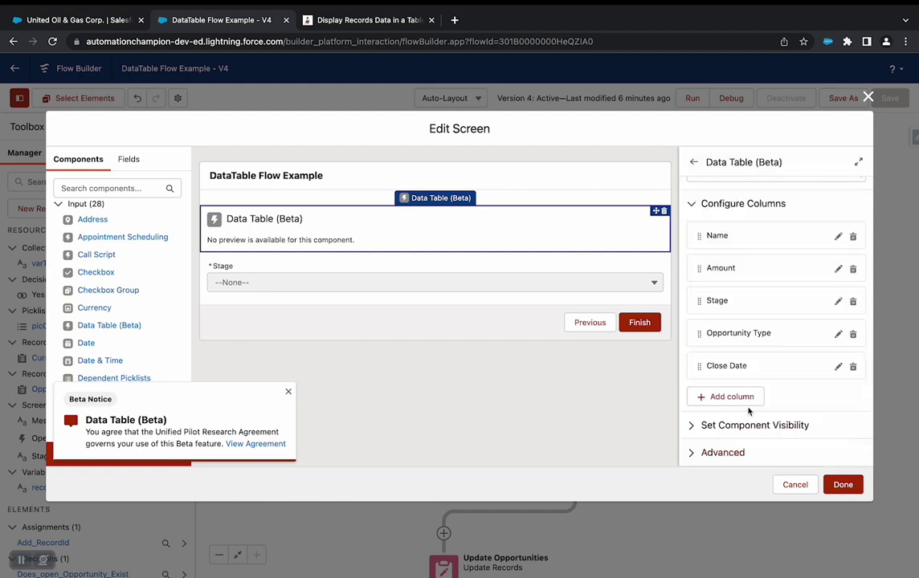
# Try manual variable assignment in the data table's advanced settings, and remove the manual assignments again.
pyautogui.click(691, 425)
pyautogui.click(691, 372)
pyautogui.scroll(1, 729, 351)
pyautogui.click(692, 211)
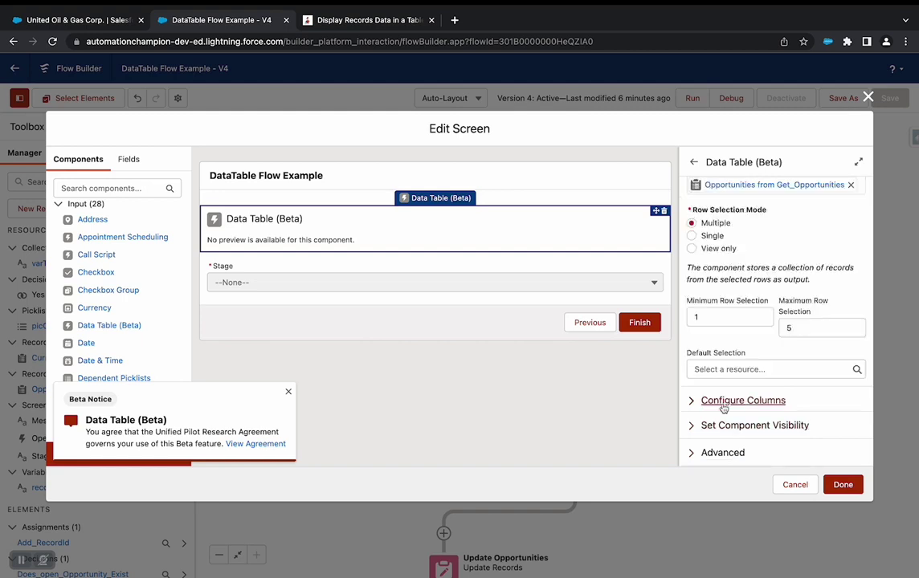
pyautogui.click(690, 452)
pyautogui.scroll(-2, 691, 361)
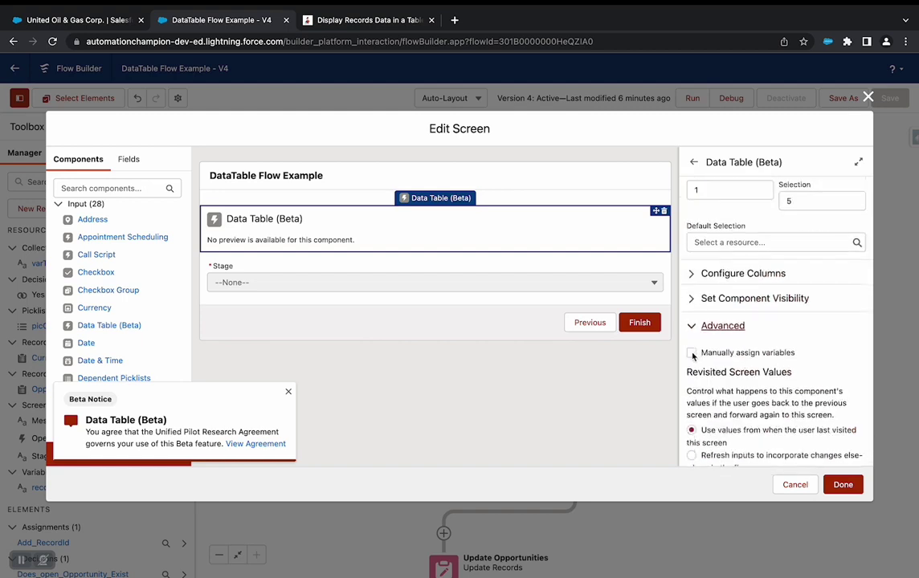
pyautogui.click(692, 352)
pyautogui.scroll(-1, 692, 356)
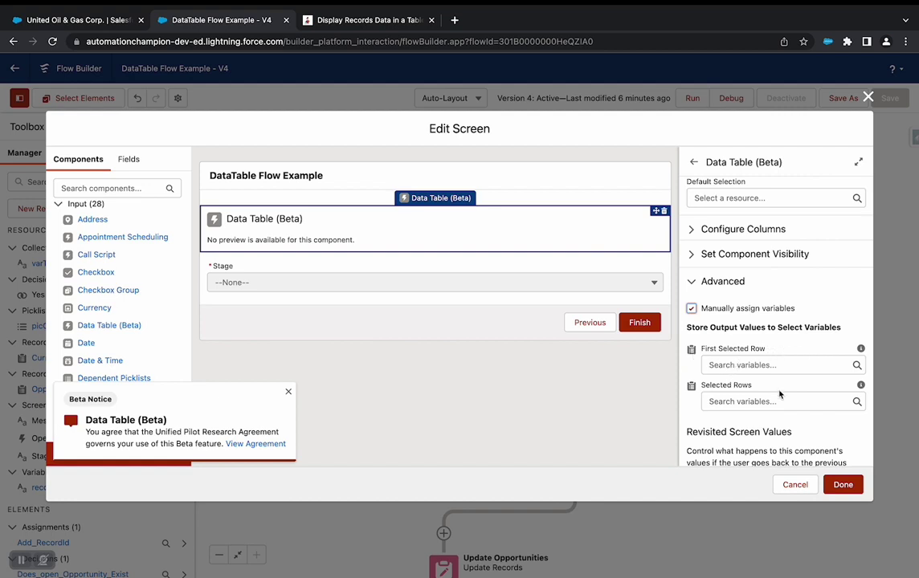
pyautogui.moveTo(862, 385)
pyautogui.click(691, 308)
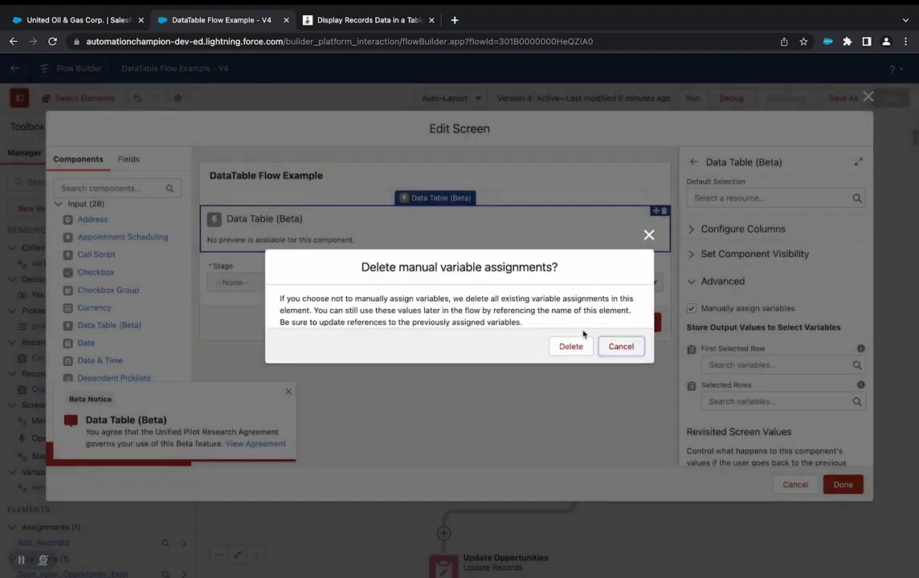
pyautogui.click(572, 347)
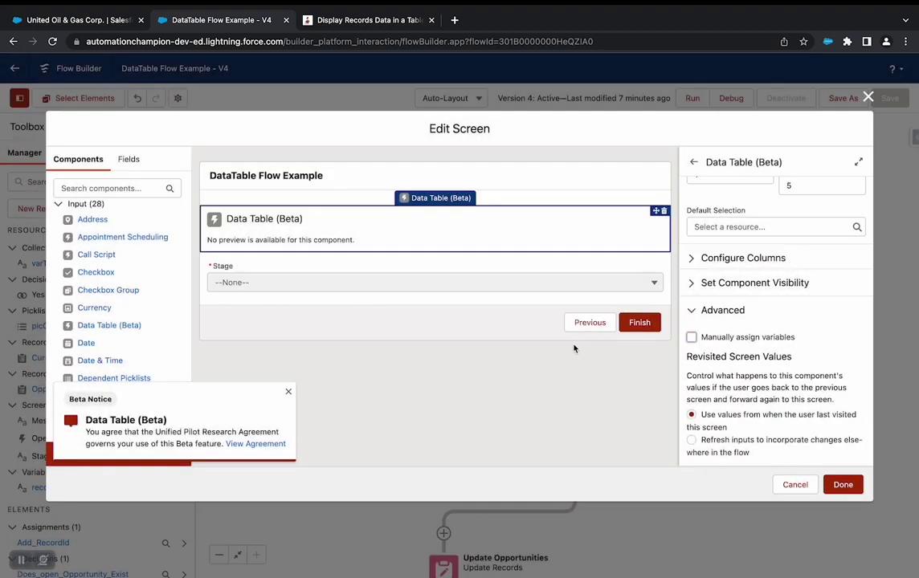
# Review the Stage picklist's choice settings on the screen and finish editing the screen.
pyautogui.click(505, 284)
pyautogui.click(288, 392)
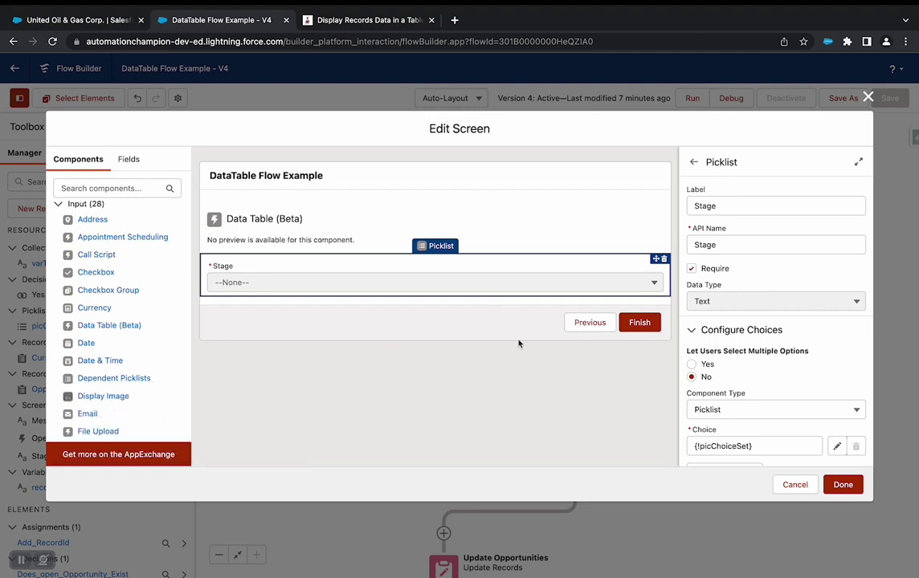
pyautogui.scroll(-4, 133, 362)
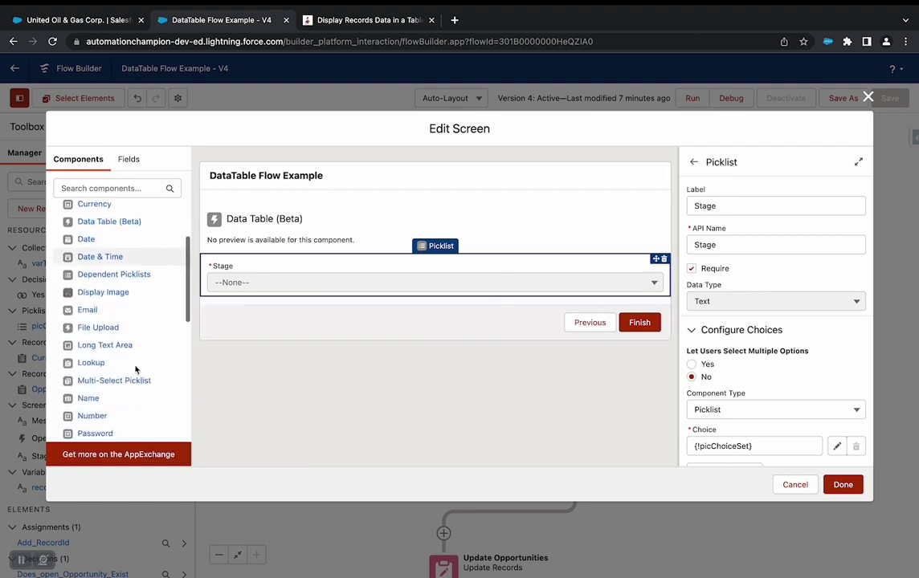
pyautogui.scroll(-1, 102, 394)
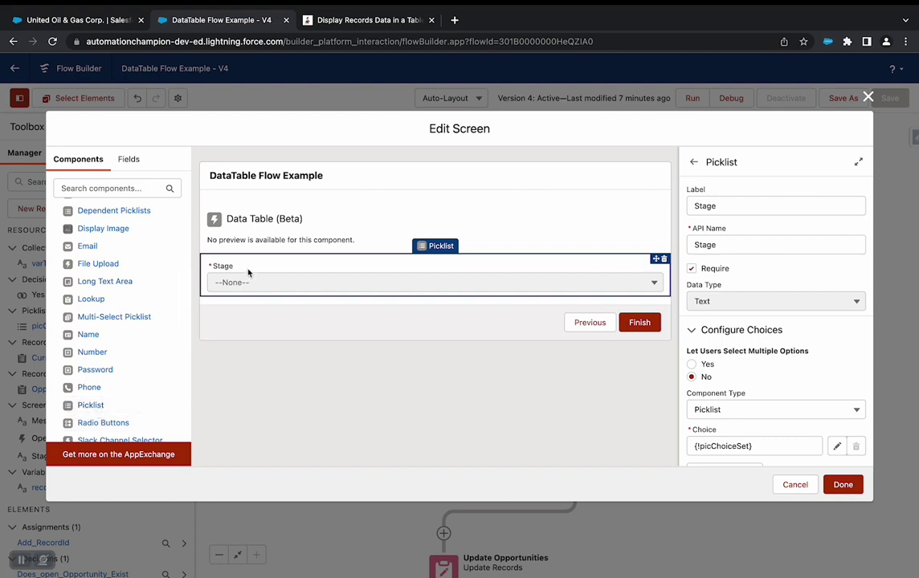
pyautogui.scroll(-3, 732, 337)
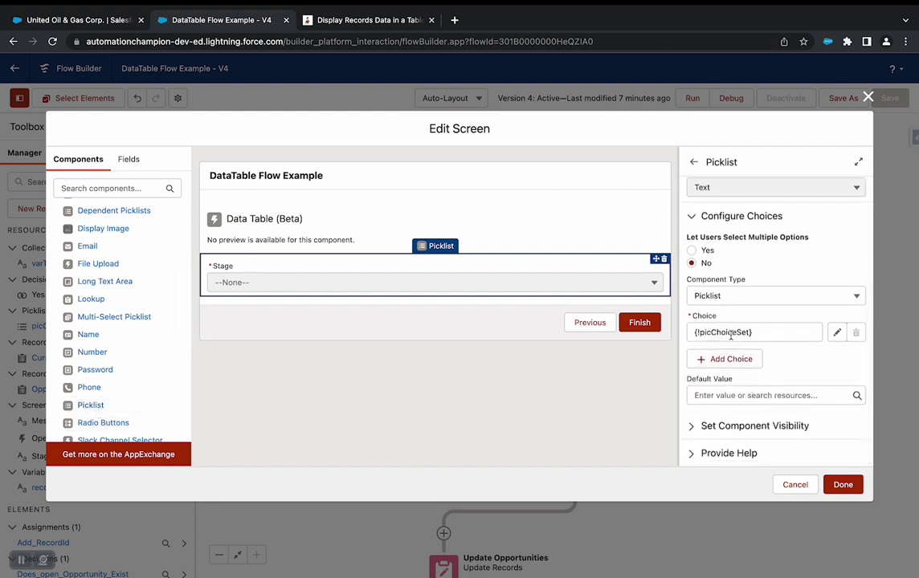
pyautogui.doubleClick(732, 334)
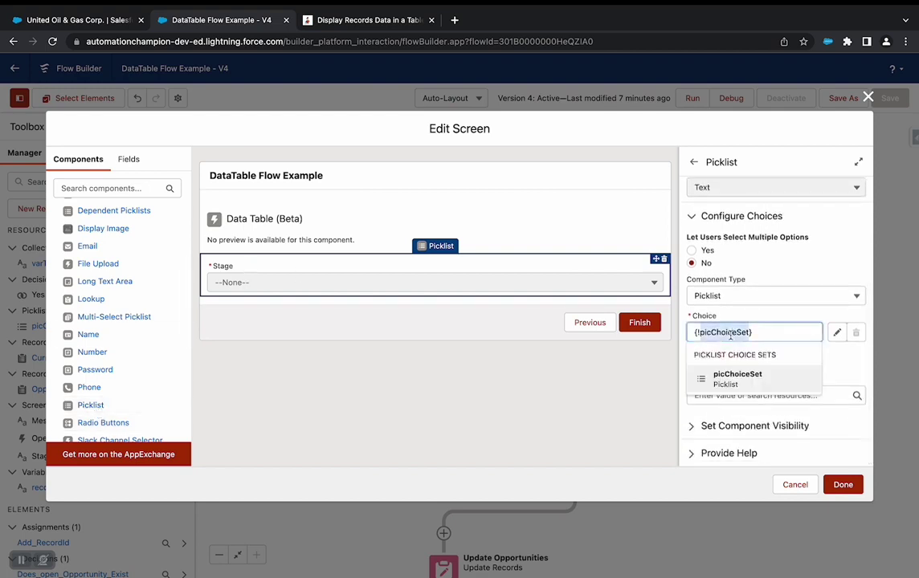
pyautogui.click(843, 484)
# Review the picChoiceSet choice set's object and field, and the Stage picklist on the Display Open Opportunities screen.
pyautogui.click(53, 329)
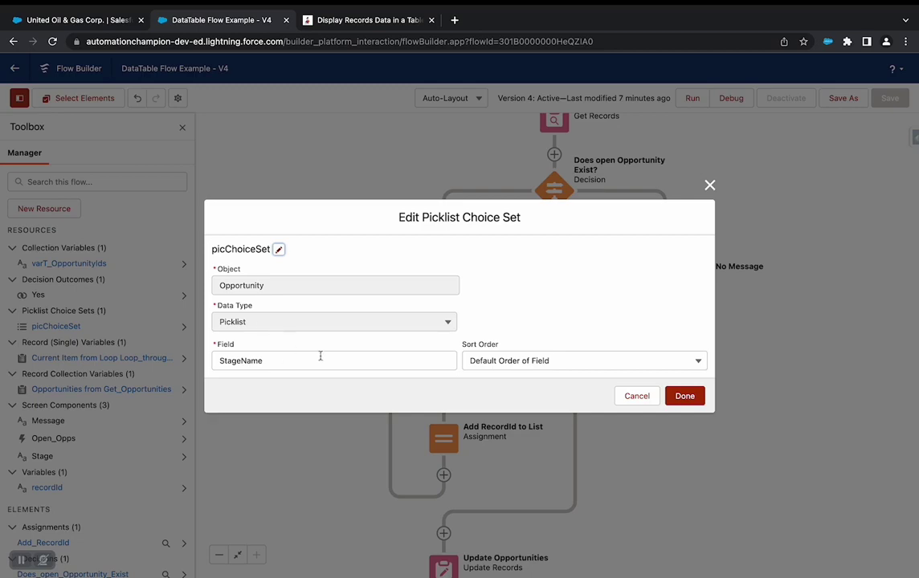
pyautogui.click(685, 396)
pyautogui.click(454, 283)
pyautogui.click(444, 410)
pyautogui.click(366, 273)
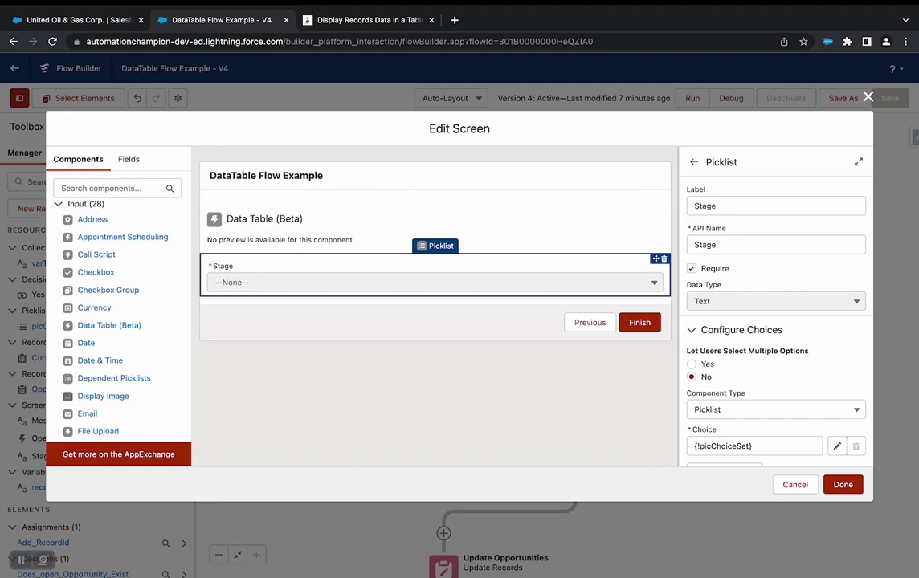
pyautogui.click(844, 485)
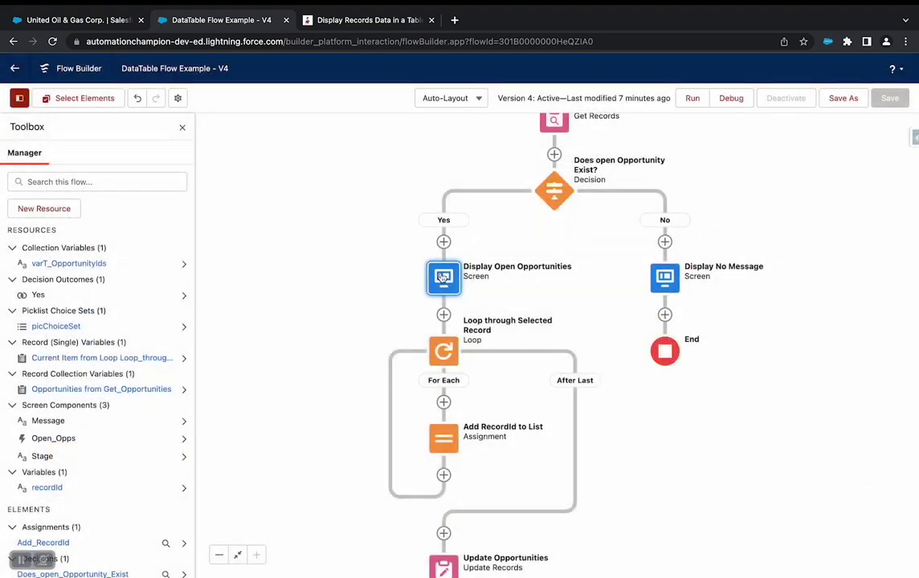
# Try manual assignment on the Display Open Opportunities data table to examine its Selected Rows output, and cancel the screen edit.
pyautogui.doubleClick(442, 277)
pyautogui.click(338, 243)
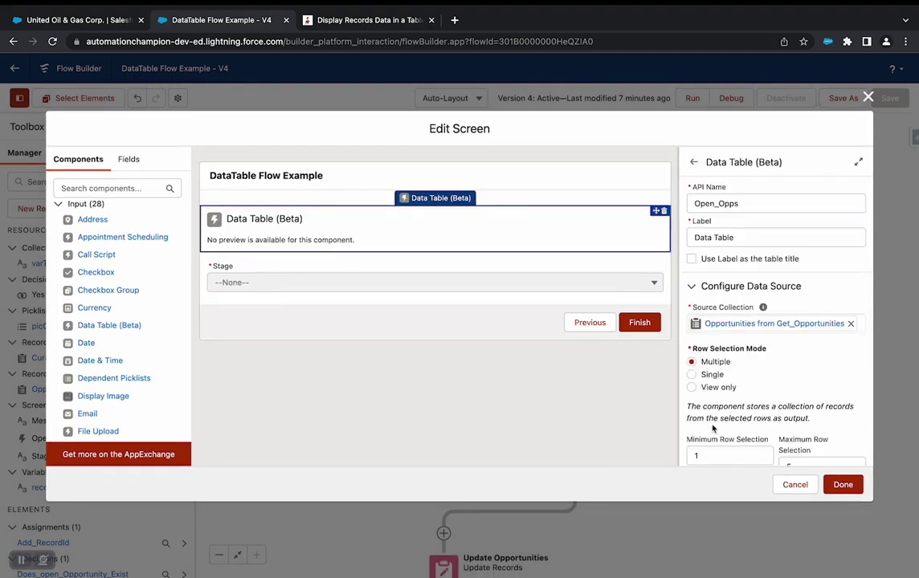
pyautogui.scroll(-3, 711, 429)
pyautogui.click(692, 453)
pyautogui.scroll(-3, 693, 449)
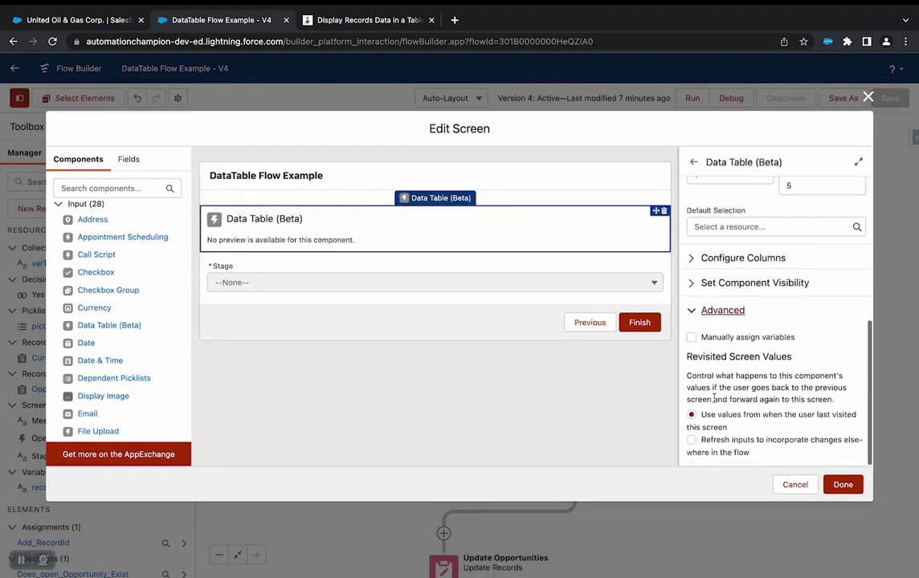
pyautogui.click(691, 338)
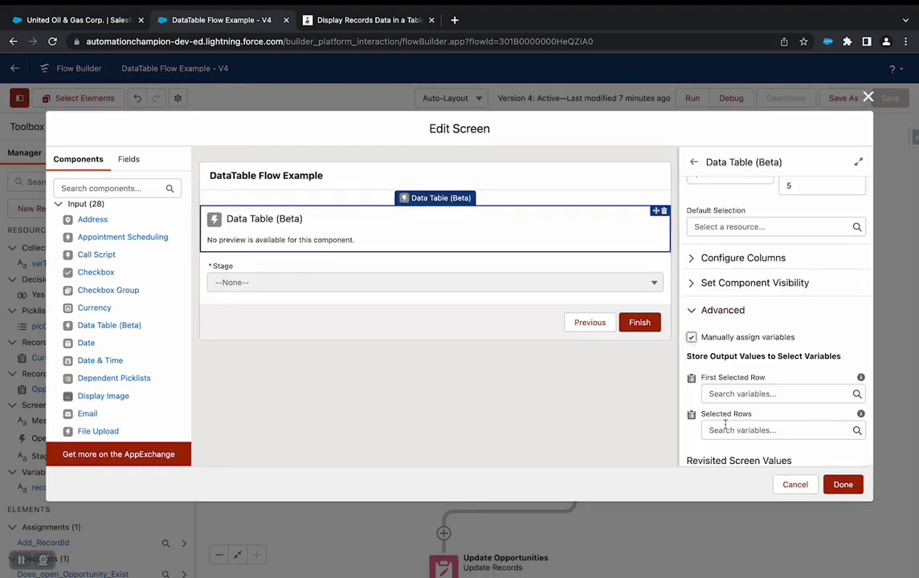
pyautogui.moveTo(756, 417); pyautogui.dragTo(702, 417)
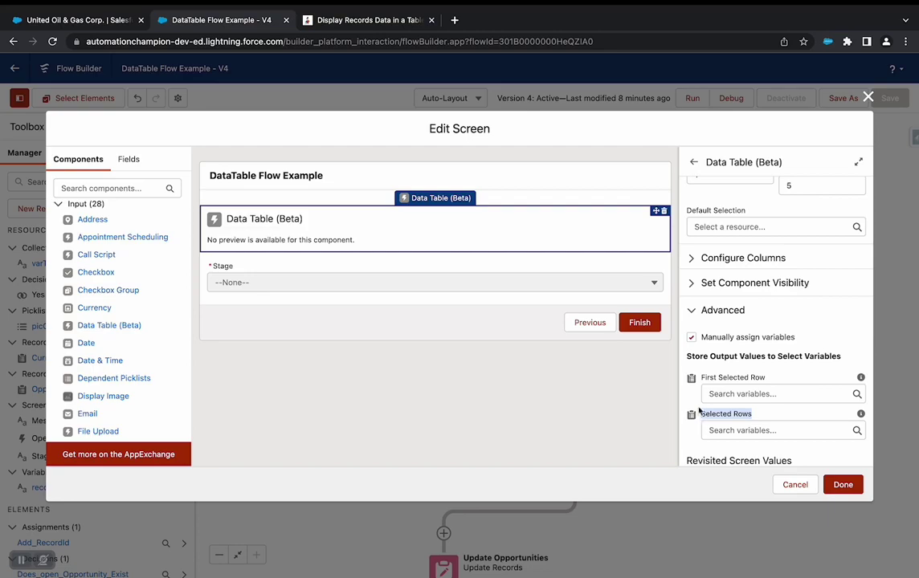
pyautogui.click(692, 337)
pyautogui.click(571, 347)
pyautogui.click(795, 485)
# Try using the Open_Opps data table as the Id filter value in the Update Opportunities element, and discard the edit.
pyautogui.moveTo(631, 490); pyautogui.dragTo(637, 298)
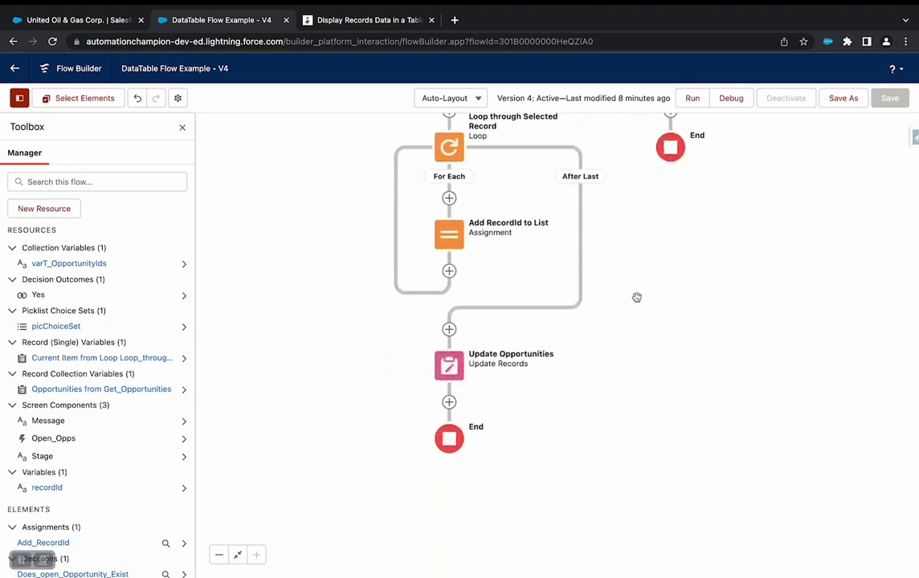
pyautogui.click(449, 365)
pyautogui.click(449, 518)
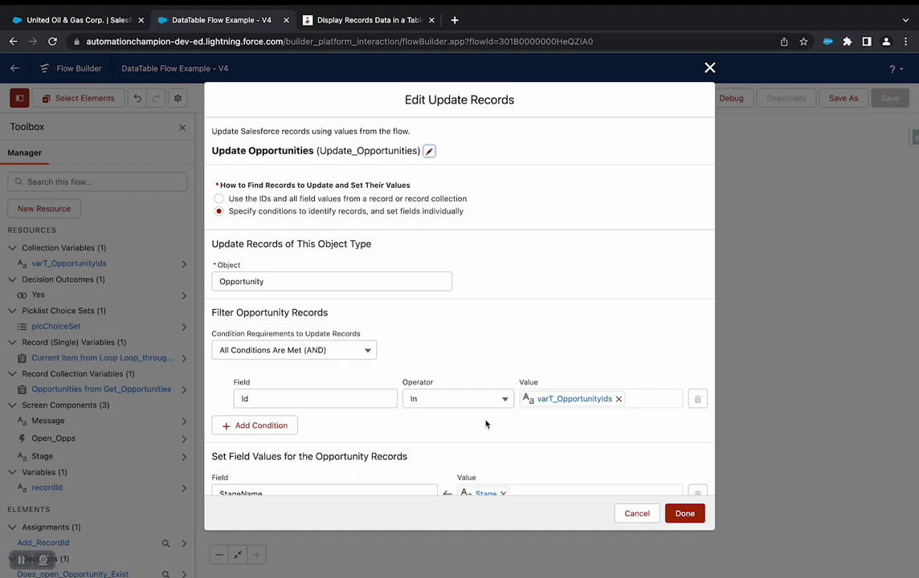
pyautogui.click(639, 399)
pyautogui.hotkey('ctrl', 'a')
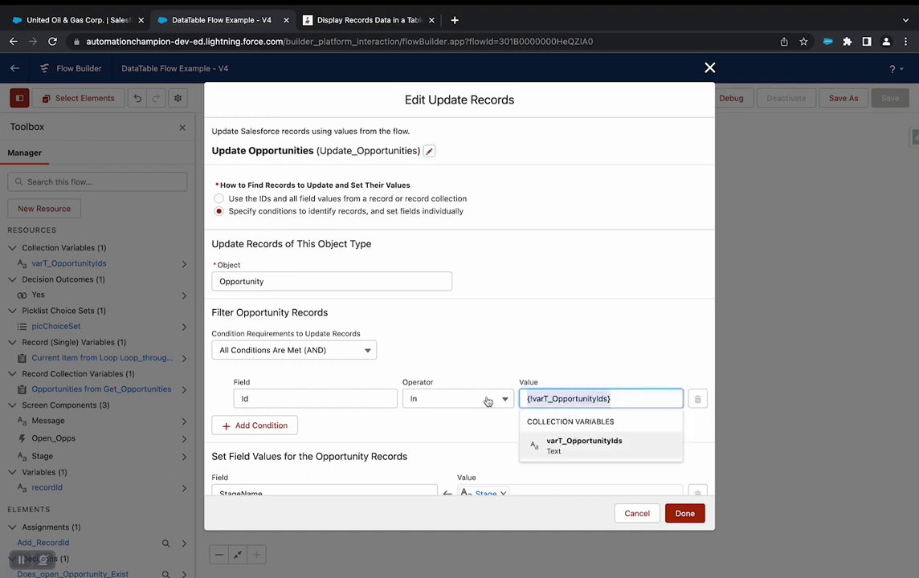
pyautogui.press('BackSpace')
pyautogui.scroll(-2, 607, 534)
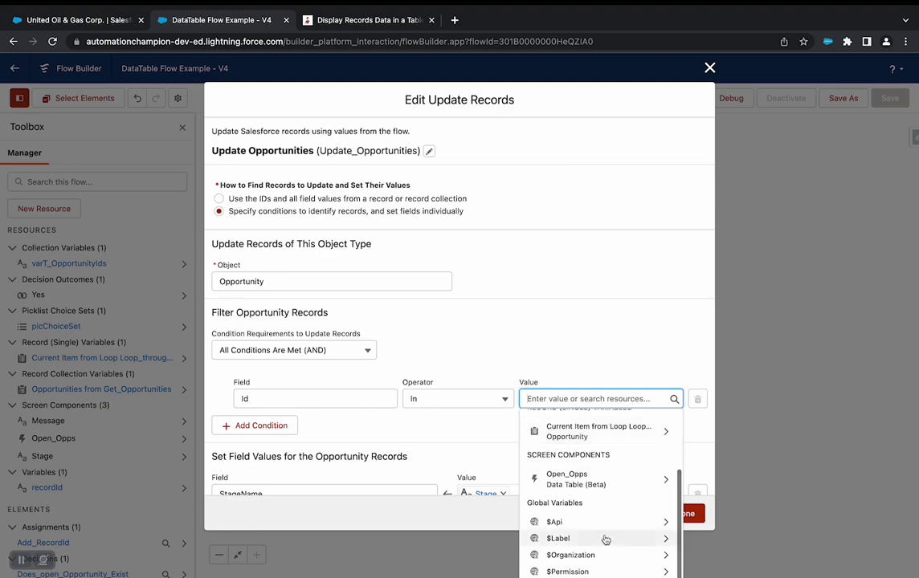
pyautogui.click(611, 492)
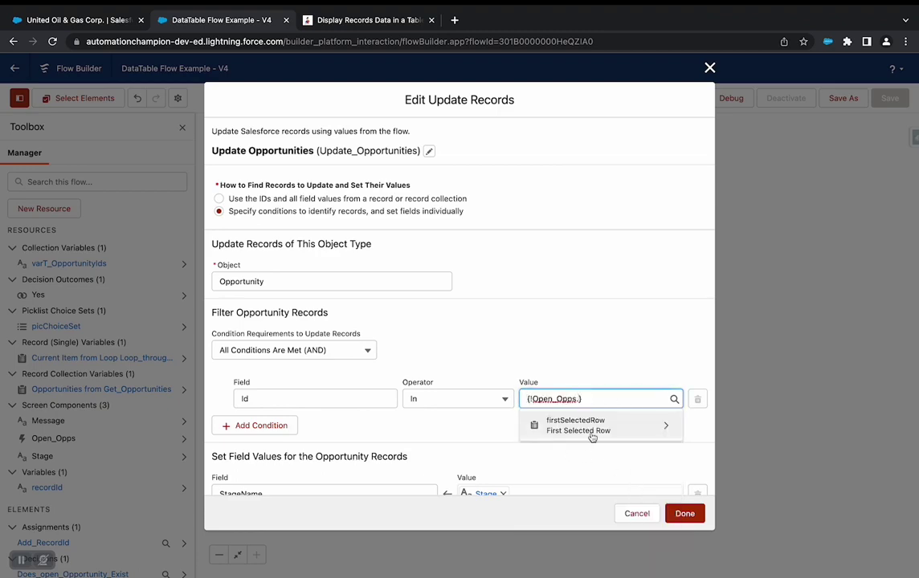
pyautogui.click(637, 513)
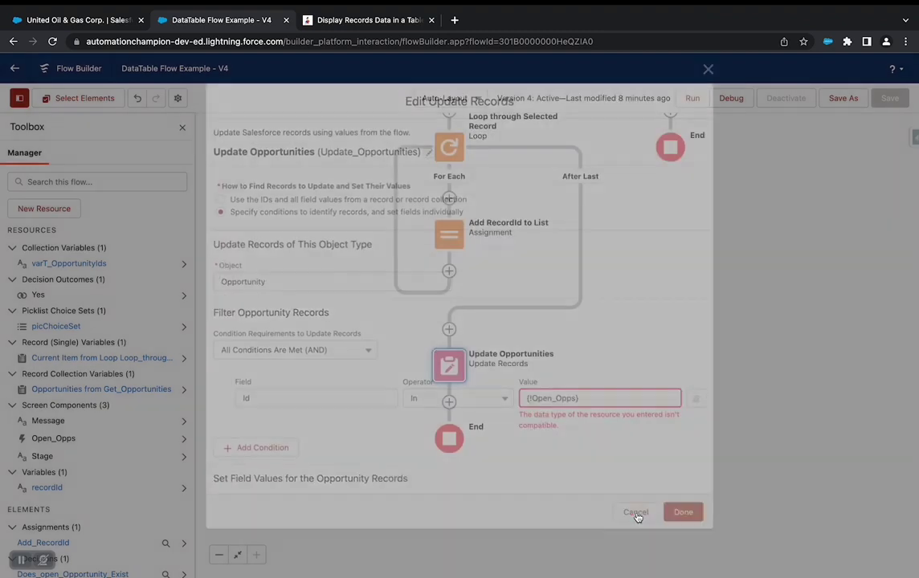
# Set the collection variable of the Loop through Selected Record element to Open_Opps.selectedRows.
pyautogui.scroll(3, 482, 265)
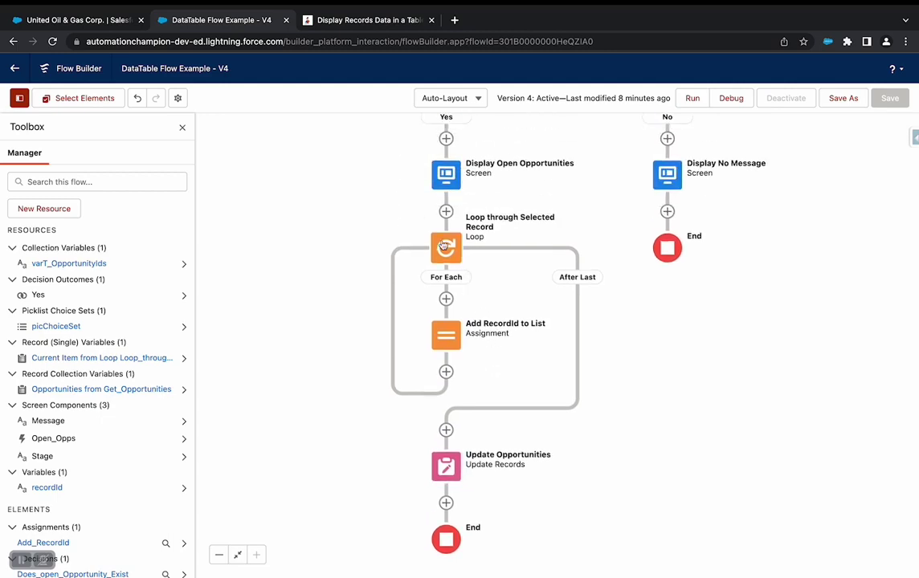
pyautogui.click(441, 245)
pyautogui.click(357, 295)
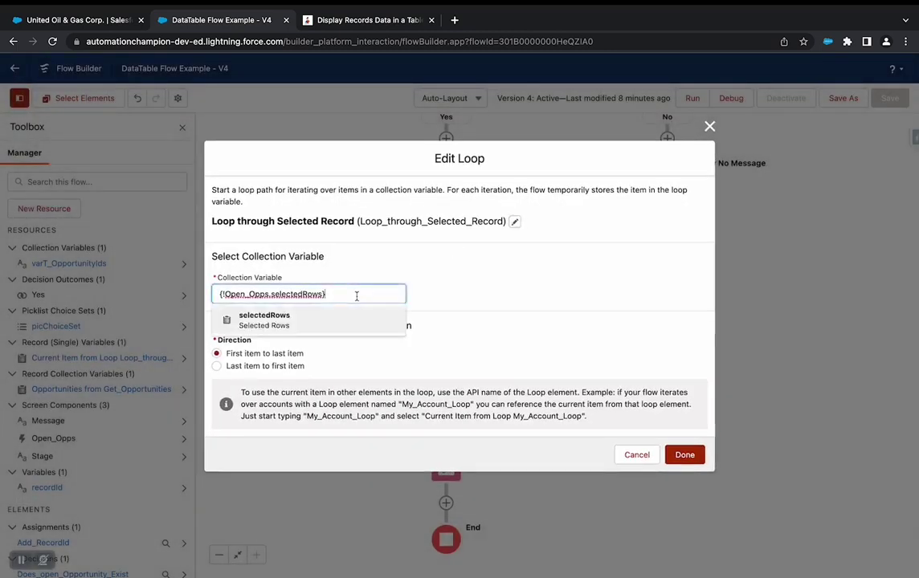
pyautogui.press('BackSpace')
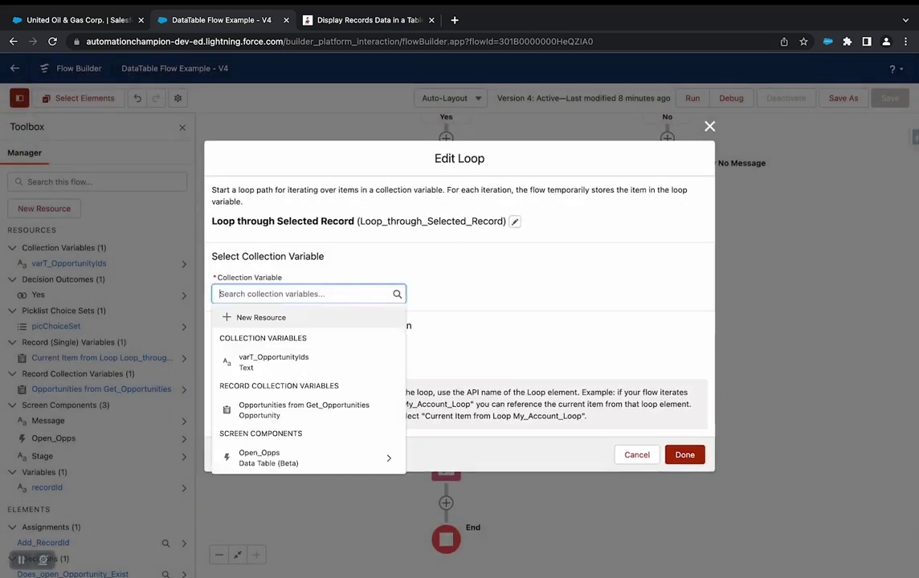
pyautogui.click(318, 455)
pyautogui.click(265, 319)
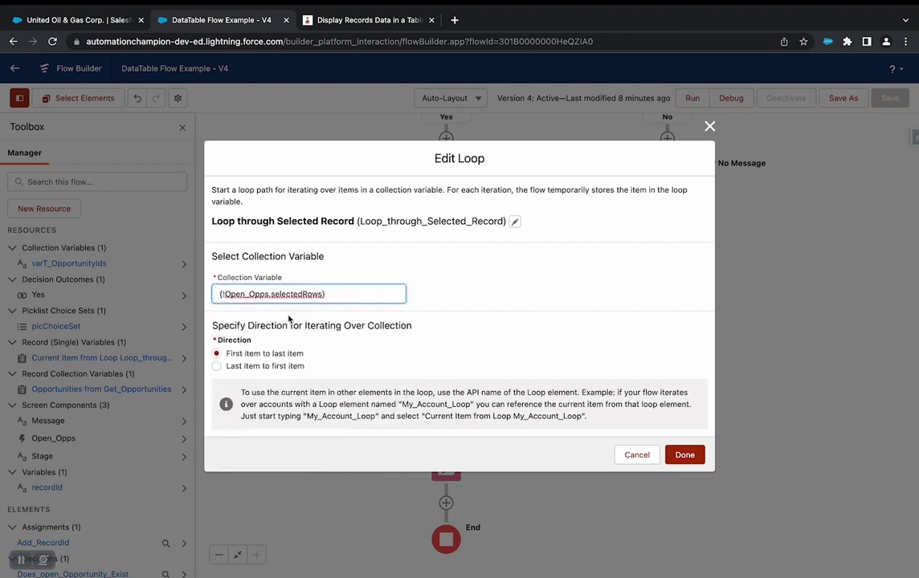
pyautogui.click(685, 455)
# Examine the Add RecordId to List assignment and the collection setting of the varT_OpportunityIds variable.
pyautogui.click(452, 335)
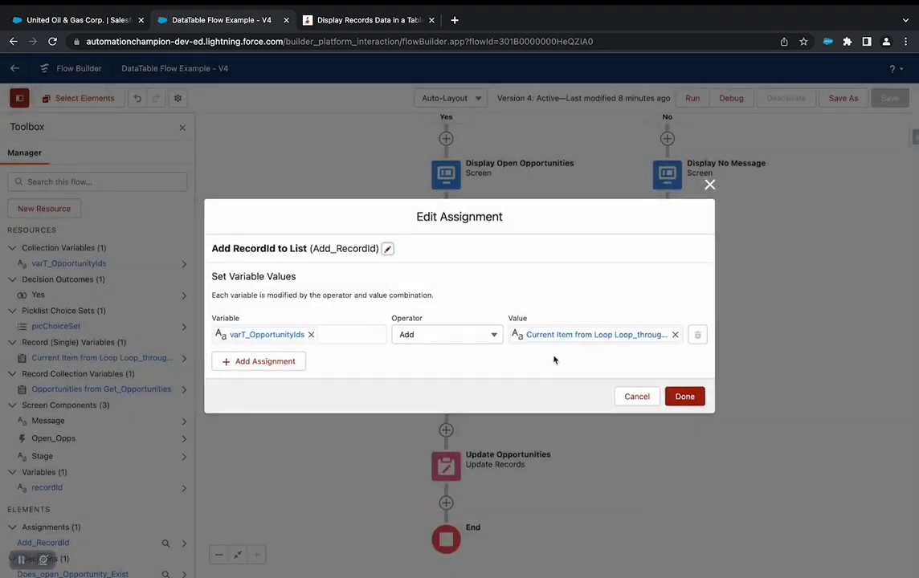
pyautogui.click(644, 335)
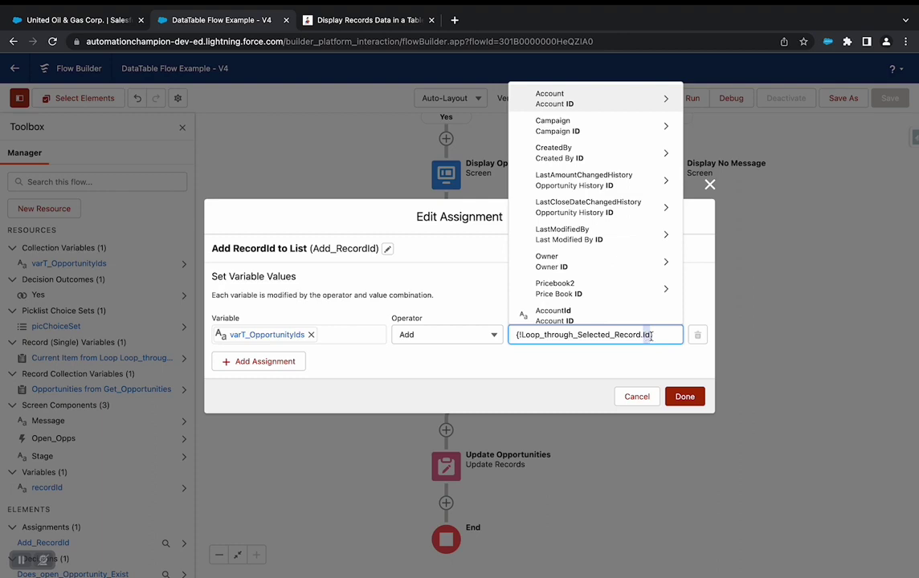
pyautogui.click(266, 336)
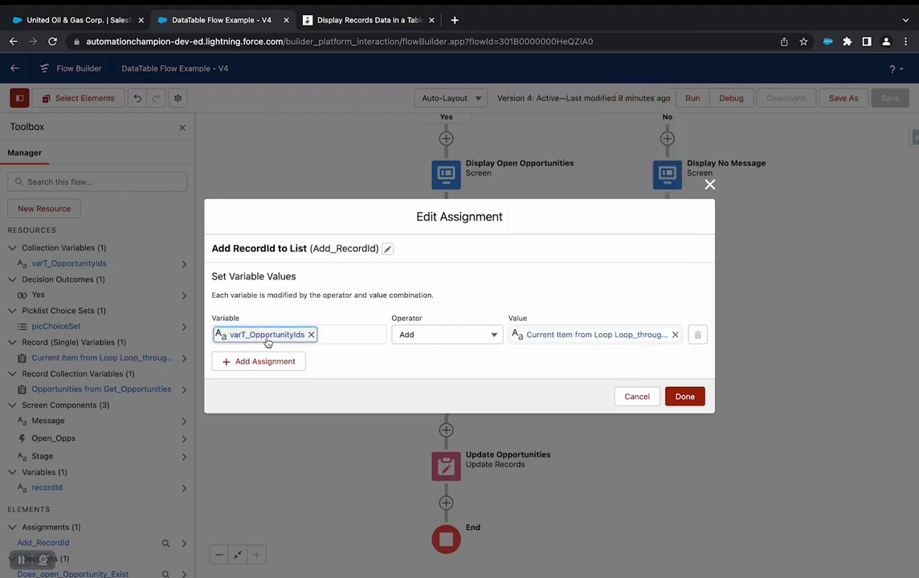
pyautogui.doubleClick(241, 334)
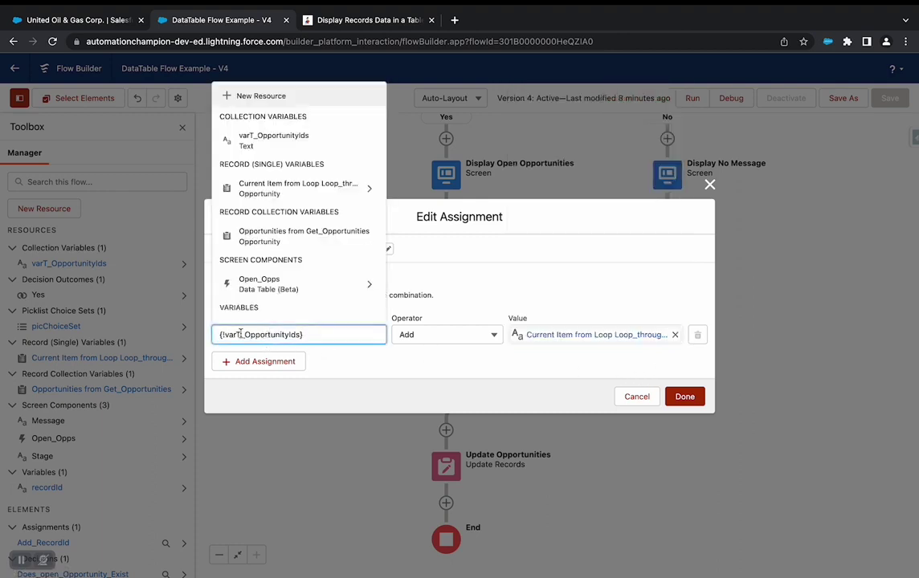
pyautogui.click(631, 398)
pyautogui.click(53, 267)
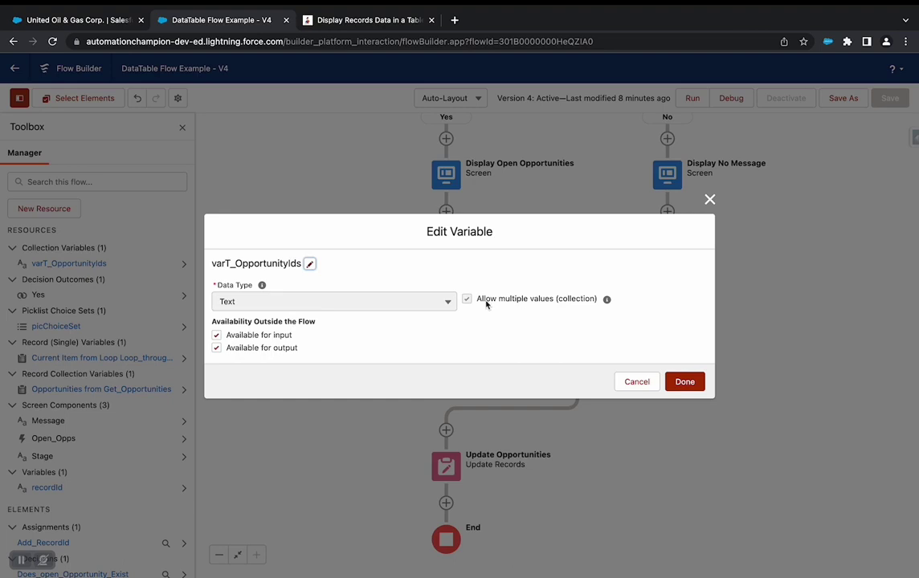
pyautogui.moveTo(486, 304); pyautogui.dragTo(556, 304)
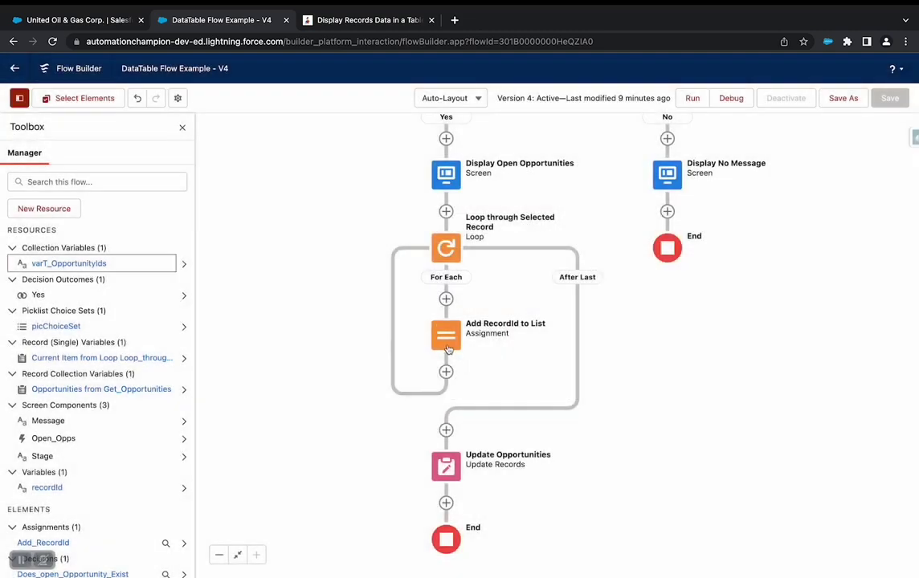
# Set the value added to varT_OpportunityIds in the Add RecordId to List assignment to Loop_through_Selected_Record.Id.
pyautogui.click(447, 344)
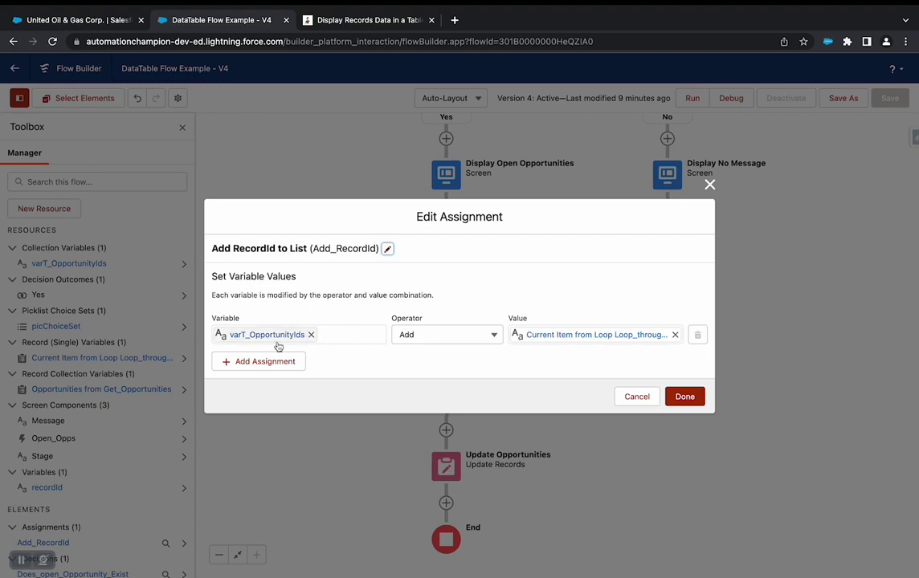
pyautogui.click(648, 338)
pyautogui.moveTo(647, 339); pyautogui.dragTo(440, 338)
pyautogui.write('{!')
pyautogui.click(549, 267)
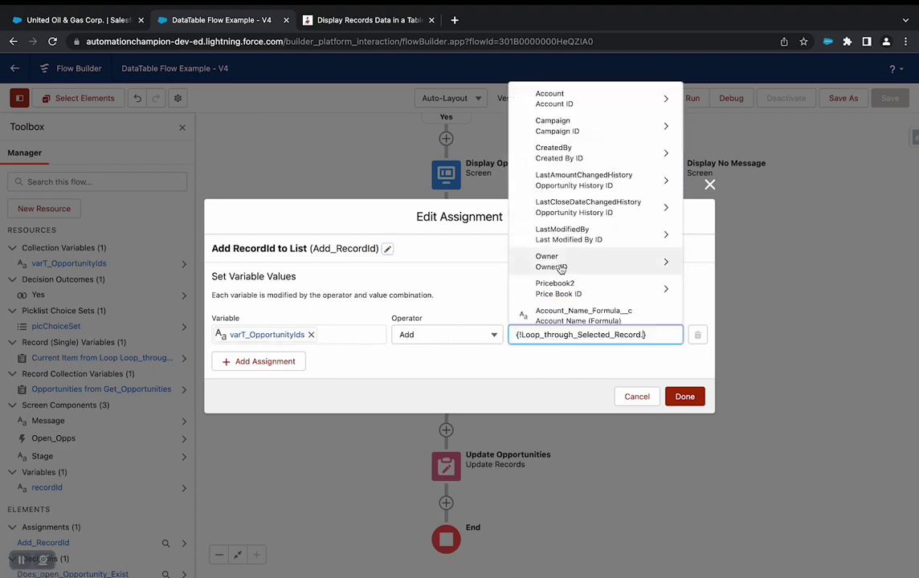
pyautogui.write('opp')
pyautogui.click(529, 232)
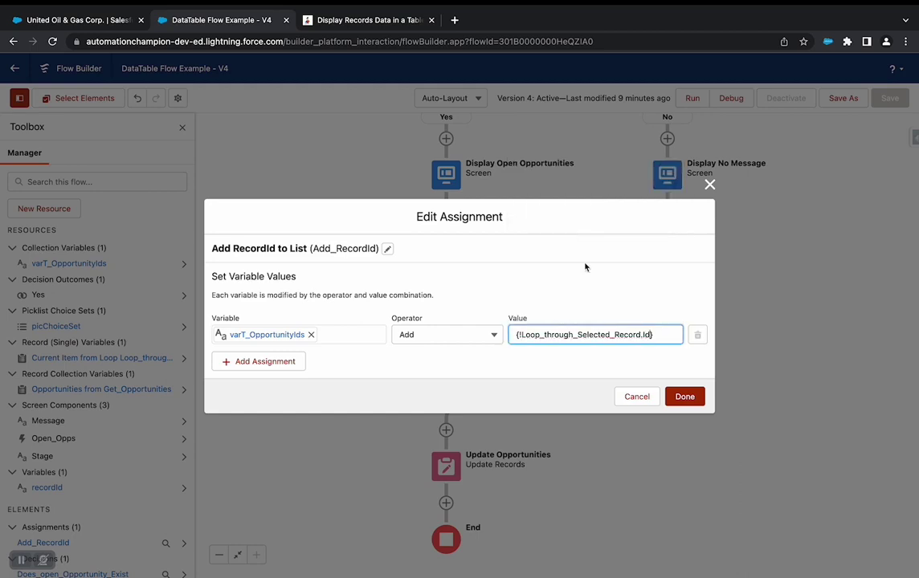
pyautogui.click(685, 397)
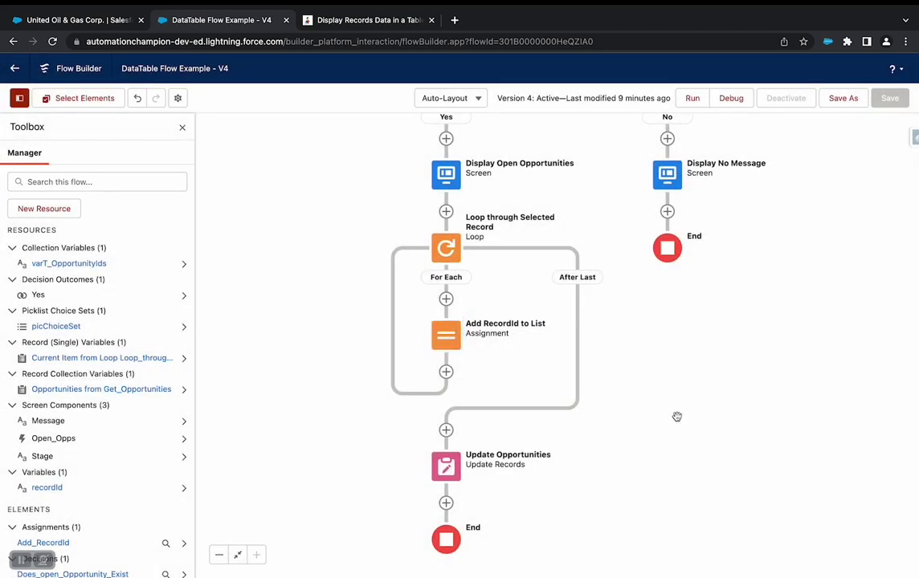
# Filter the Update Opportunities element to Opportunity records whose Id is In the varT_OpportunityIds collection.
pyautogui.moveTo(655, 454); pyautogui.dragTo(664, 369)
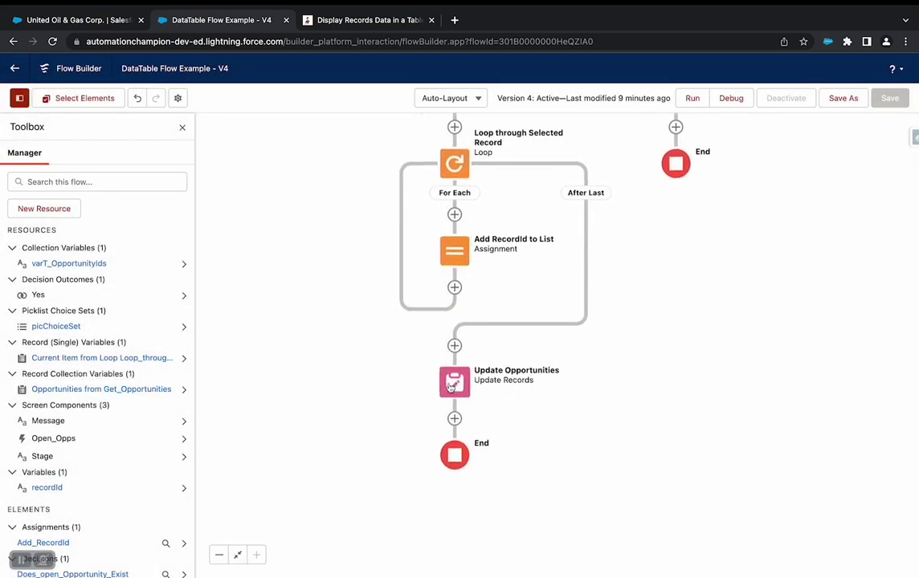
pyautogui.click(450, 386)
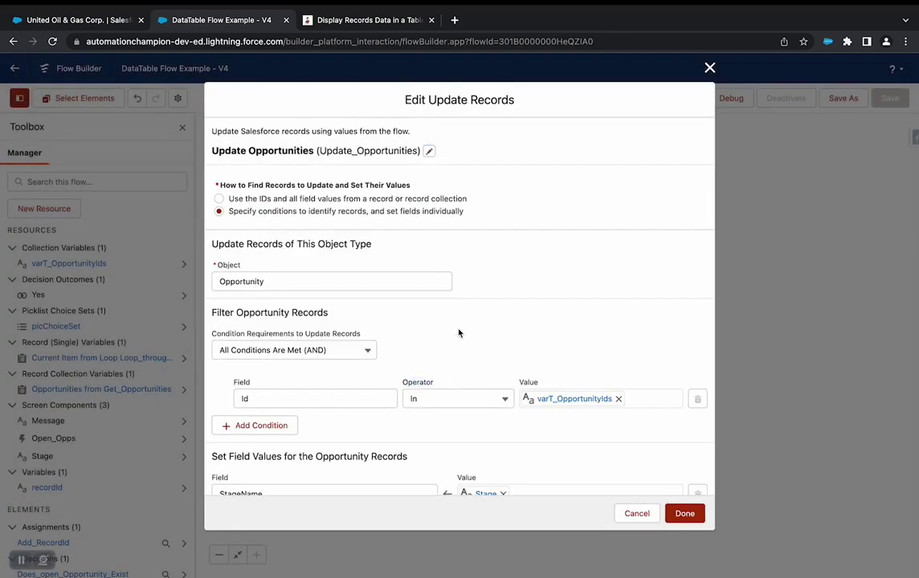
pyautogui.scroll(-1, 459, 333)
pyautogui.click(328, 355)
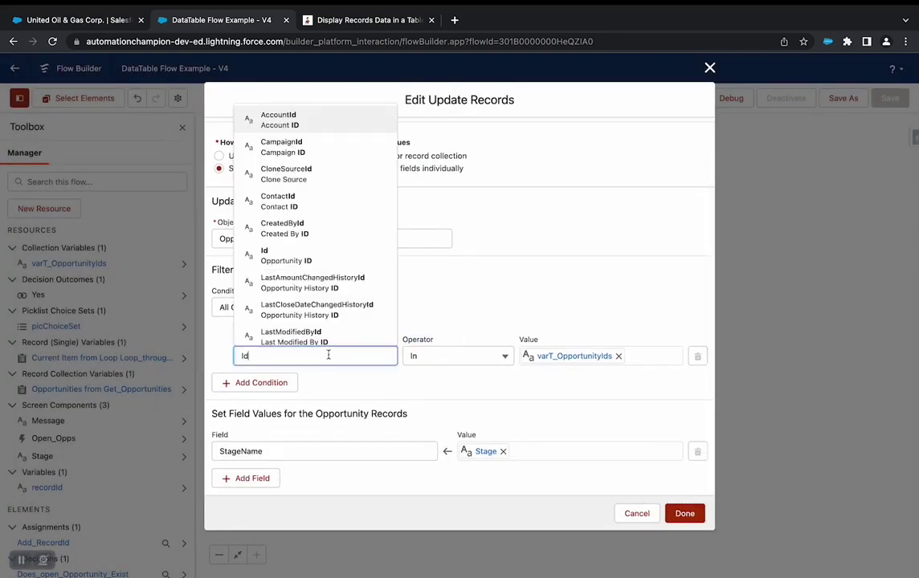
pyautogui.click(482, 314)
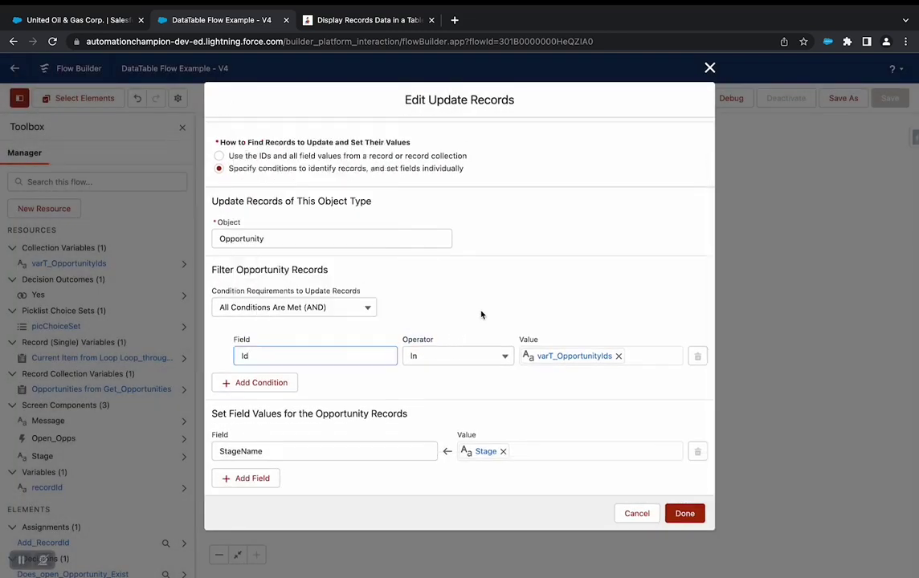
pyautogui.click(444, 363)
pyautogui.click(474, 501)
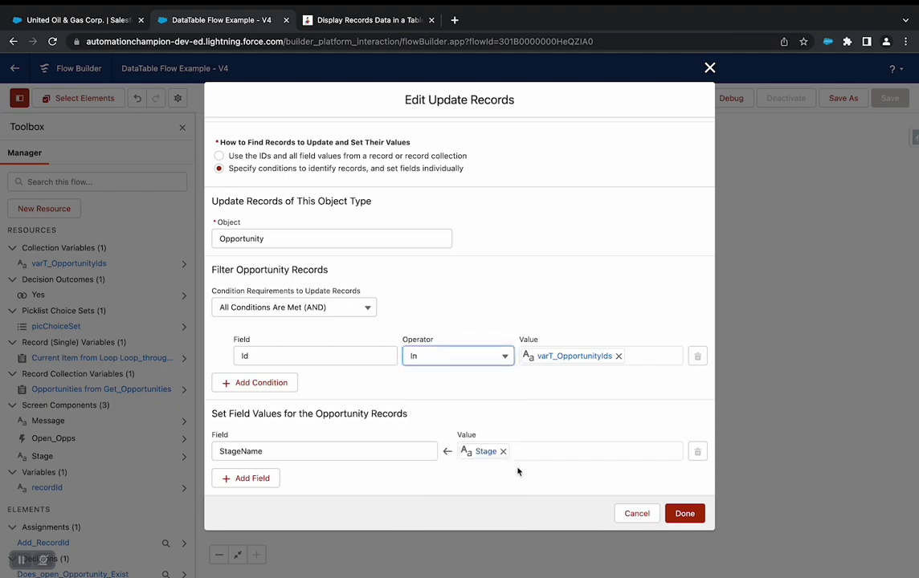
pyautogui.click(573, 356)
pyautogui.write('va')
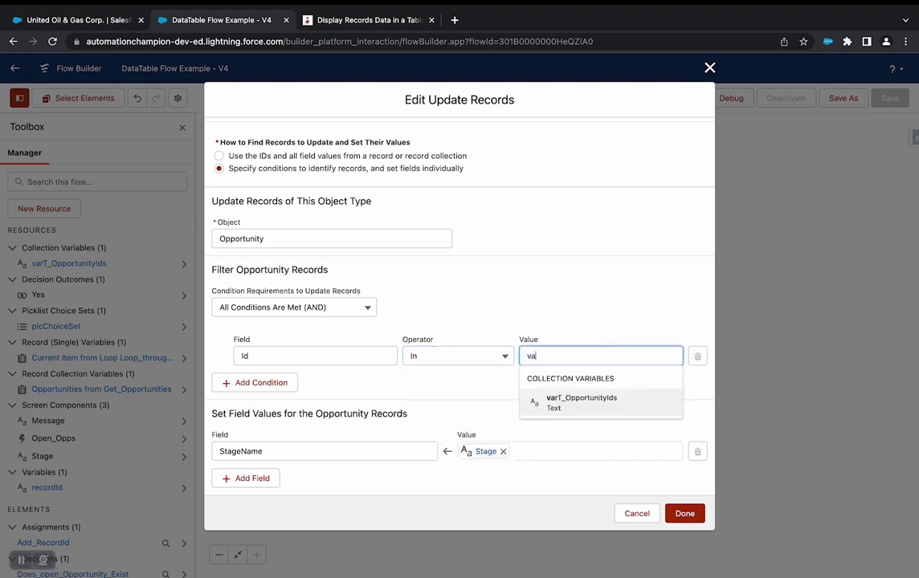
pyautogui.write('r')
pyautogui.click(560, 403)
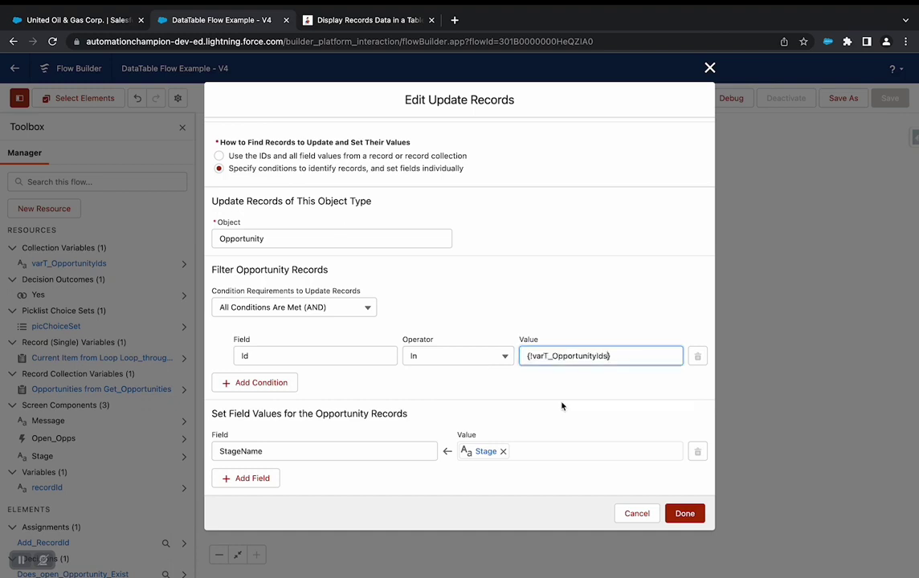
pyautogui.click(597, 311)
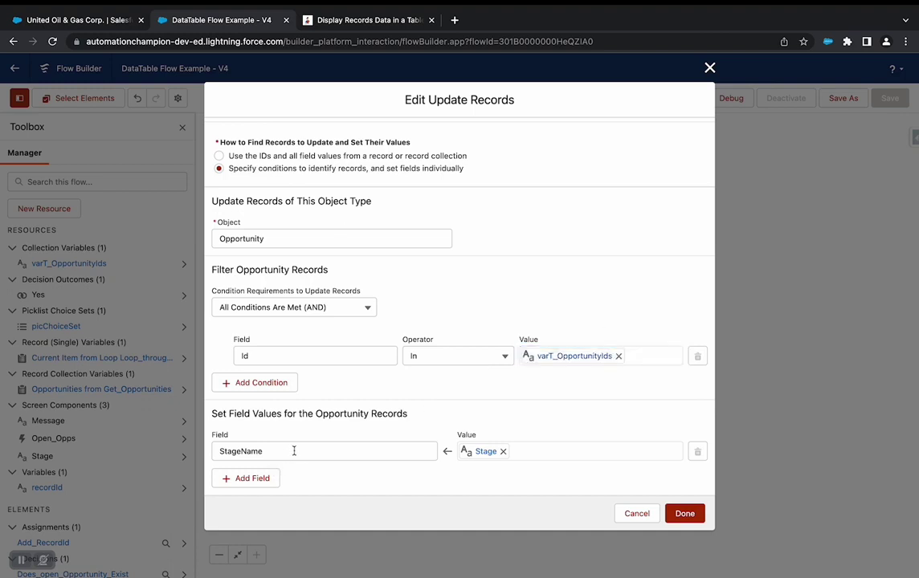
# Set the StageName field value in Update Opportunities to the Stage picklist screen component and accept the element.
pyautogui.moveTo(292, 451); pyautogui.dragTo(209, 455)
pyautogui.click(503, 451)
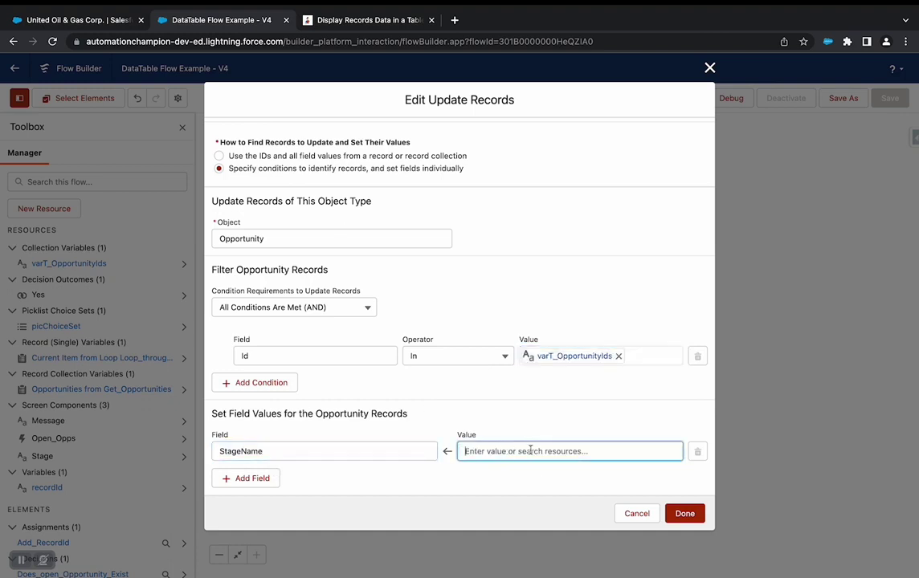
pyautogui.scroll(-3, 578, 376)
pyautogui.scroll(-5, 581, 375)
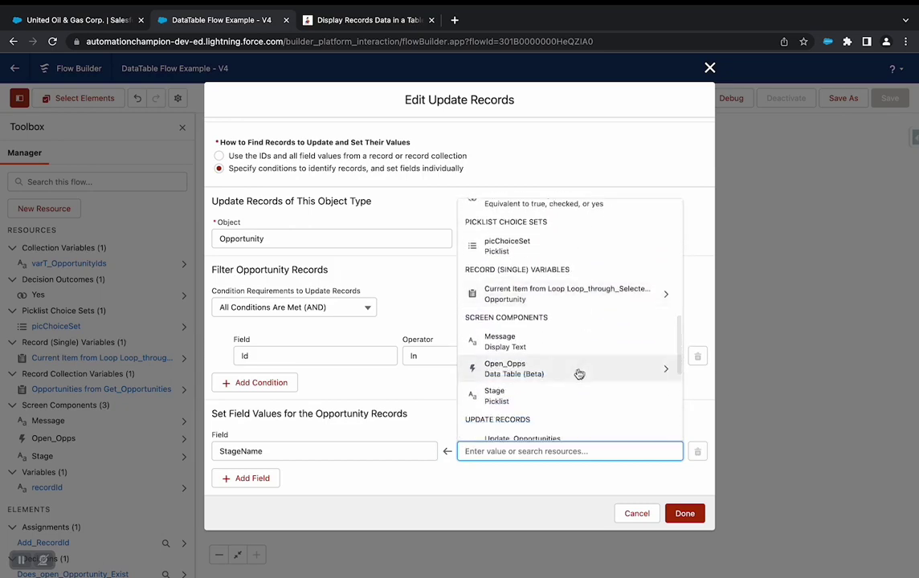
pyautogui.click(537, 398)
pyautogui.click(693, 516)
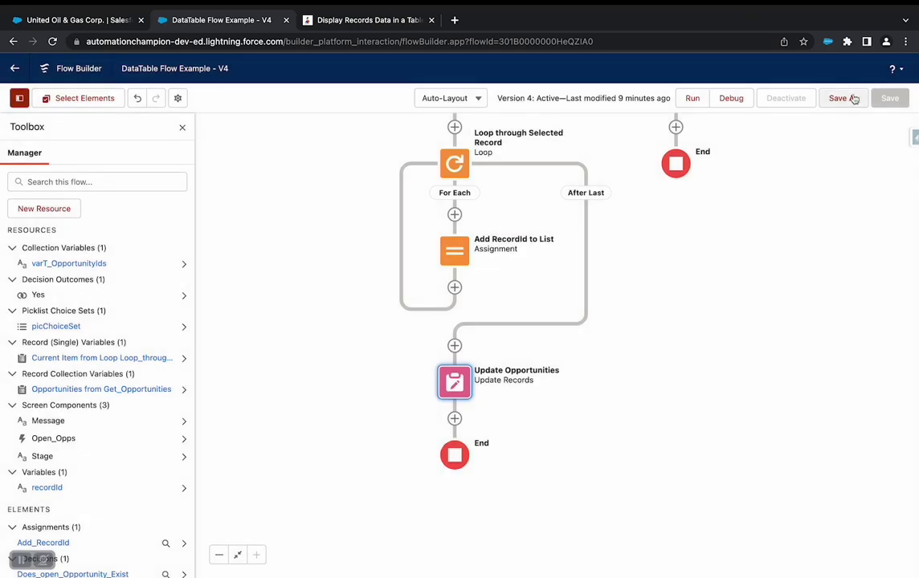
# Save the DataTable Flow Example flow as a new version and activate it.
pyautogui.click(843, 100)
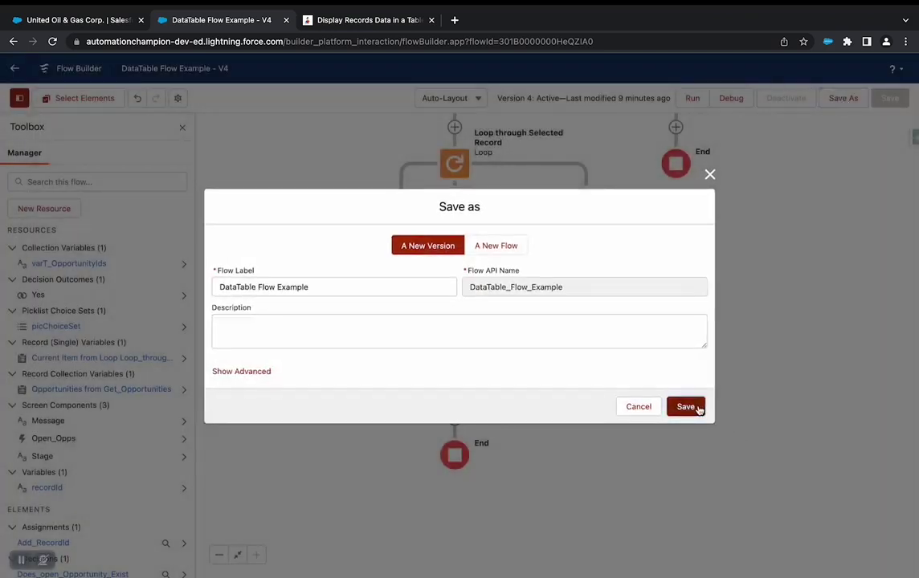
pyautogui.click(696, 406)
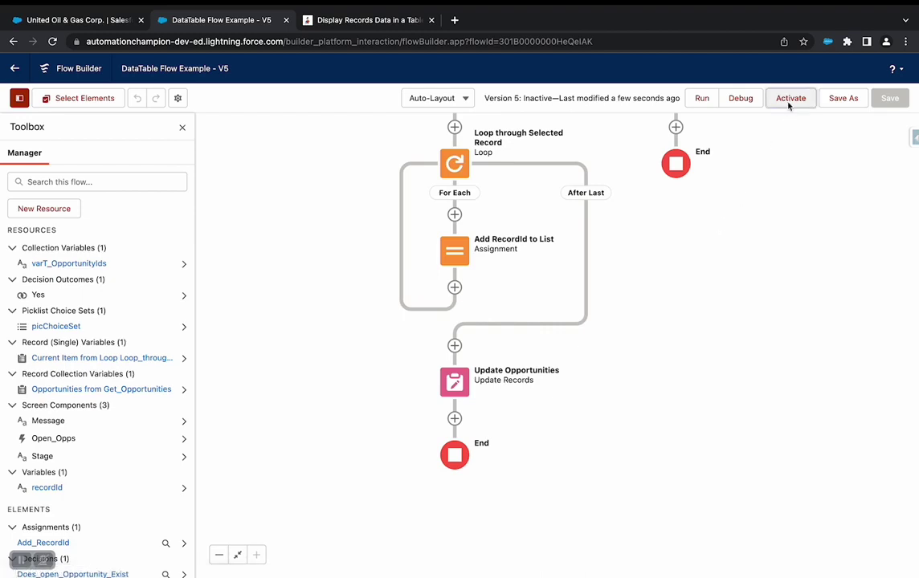
pyautogui.click(789, 103)
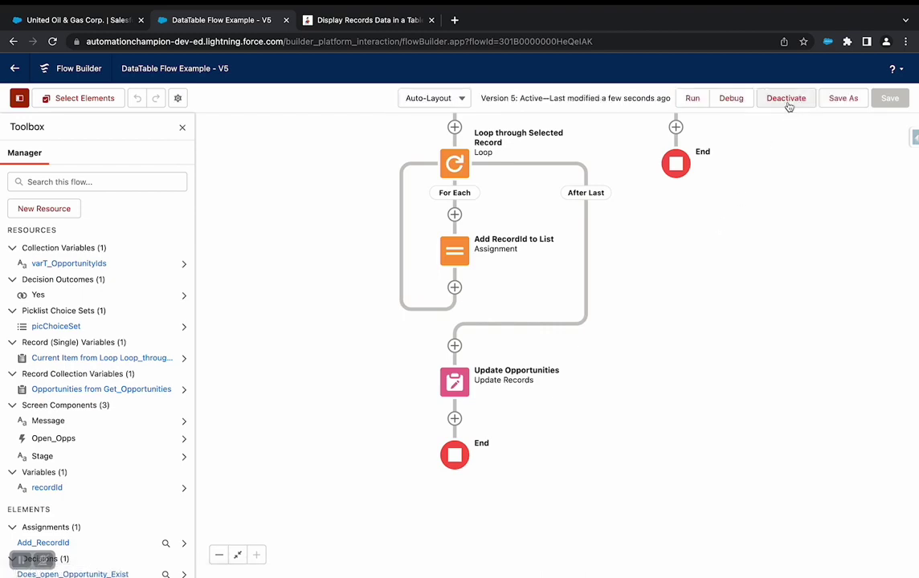
# Reload the United Oil & Gas Corp. account page and launch its Update Opportunity action.
pyautogui.click(66, 22)
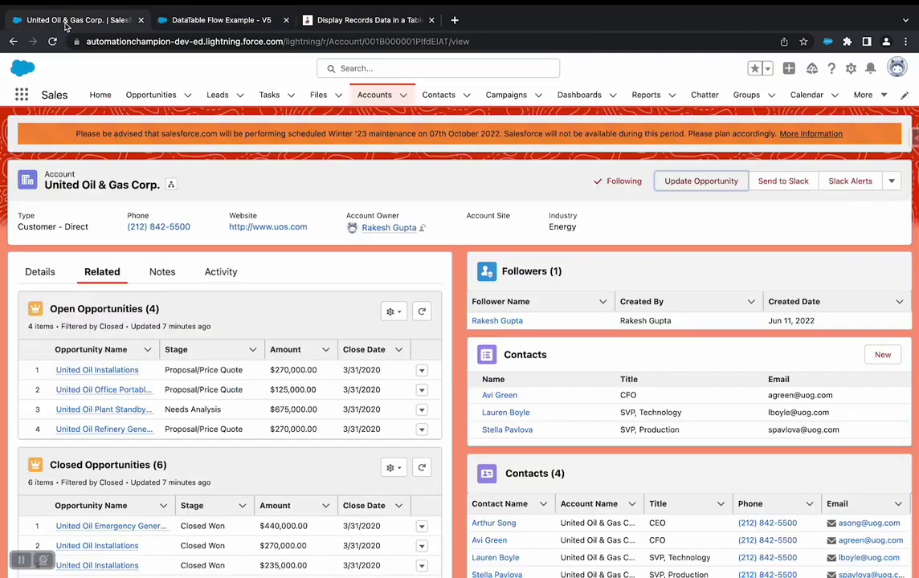
pyautogui.click(250, 42)
pyautogui.press('Return')
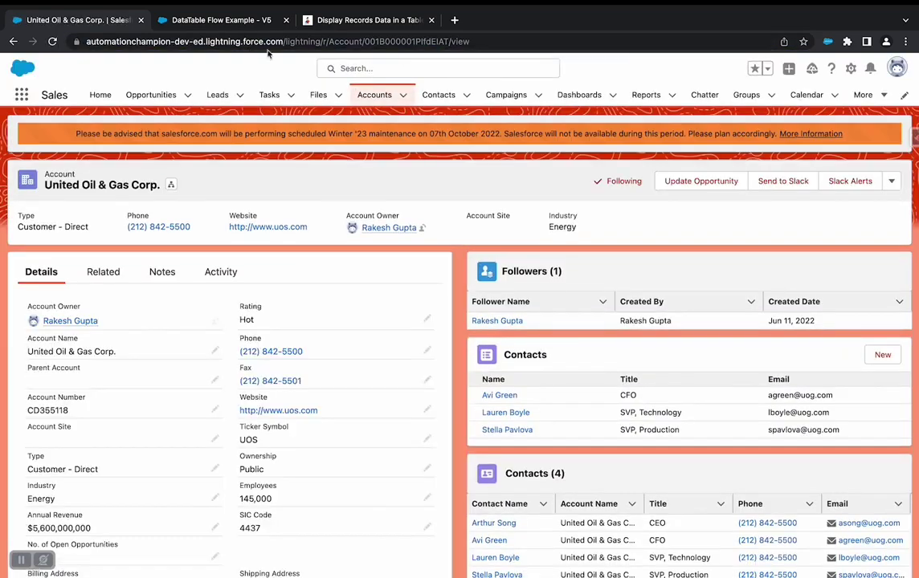
pyautogui.click(698, 181)
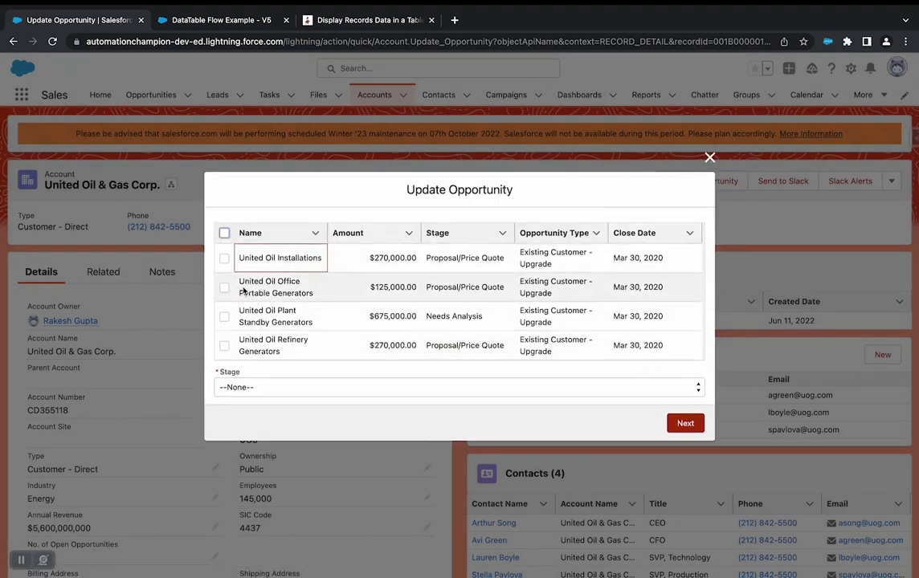
# Update United Oil Plant Standby Generators and United Oil Refinery Generators to stage Negotiation/Review, and show the account's related opportunities.
pyautogui.click(224, 317)
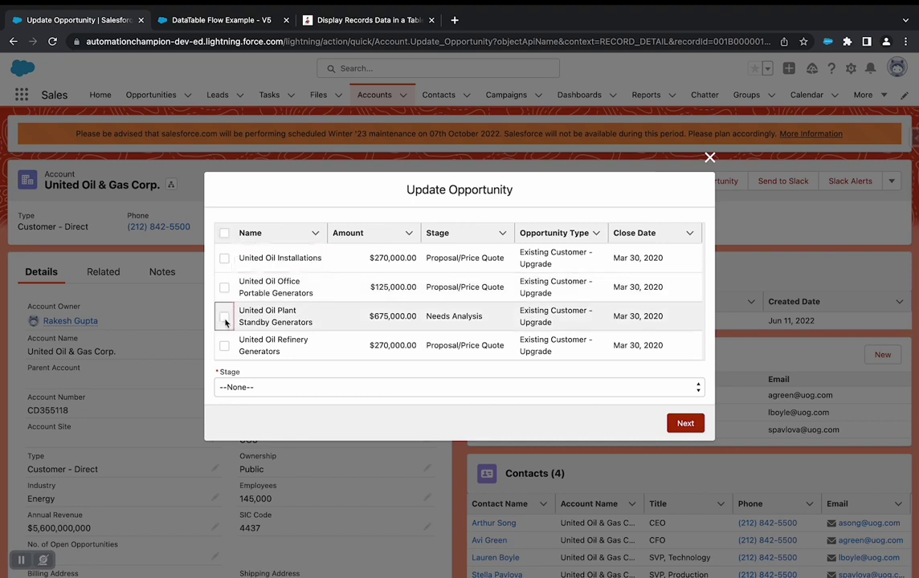
pyautogui.click(224, 346)
pyautogui.click(293, 387)
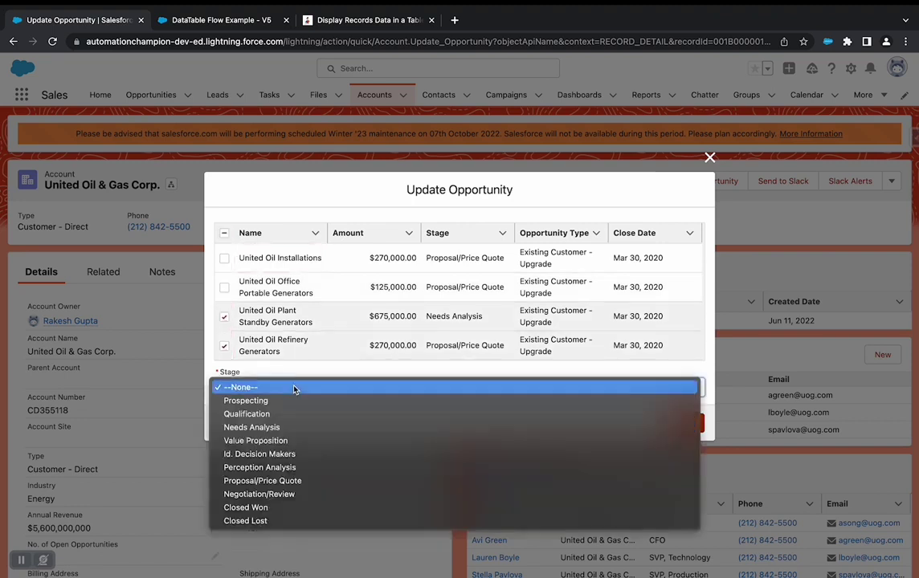
pyautogui.click(326, 494)
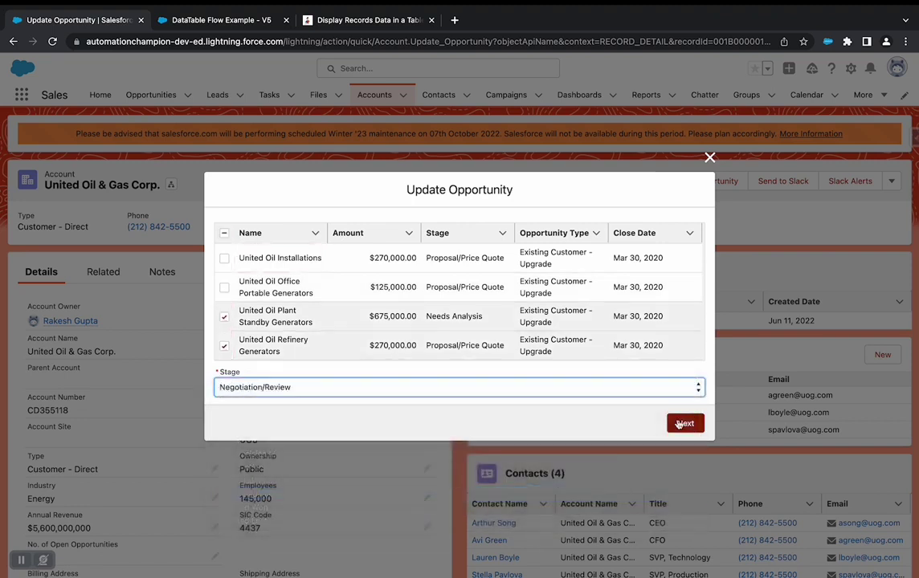
pyautogui.click(682, 421)
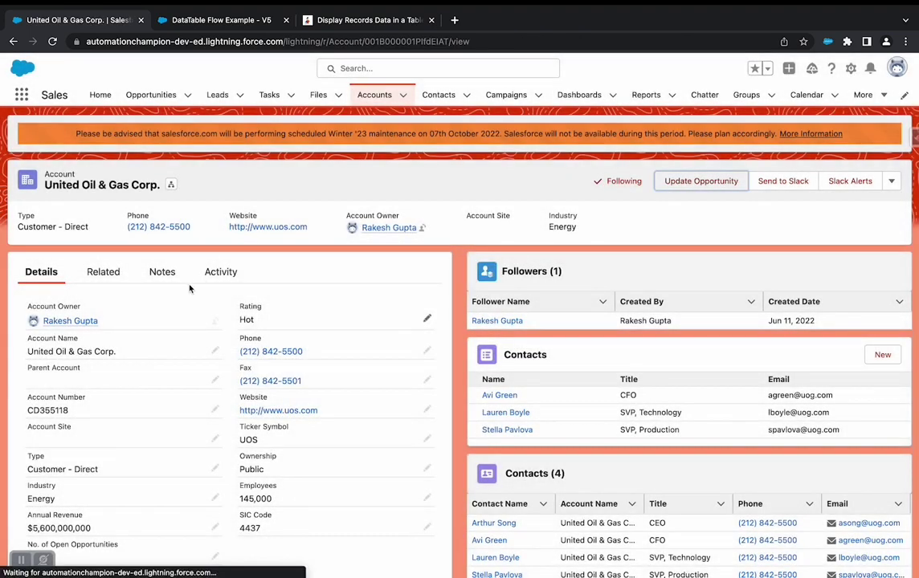
pyautogui.click(116, 271)
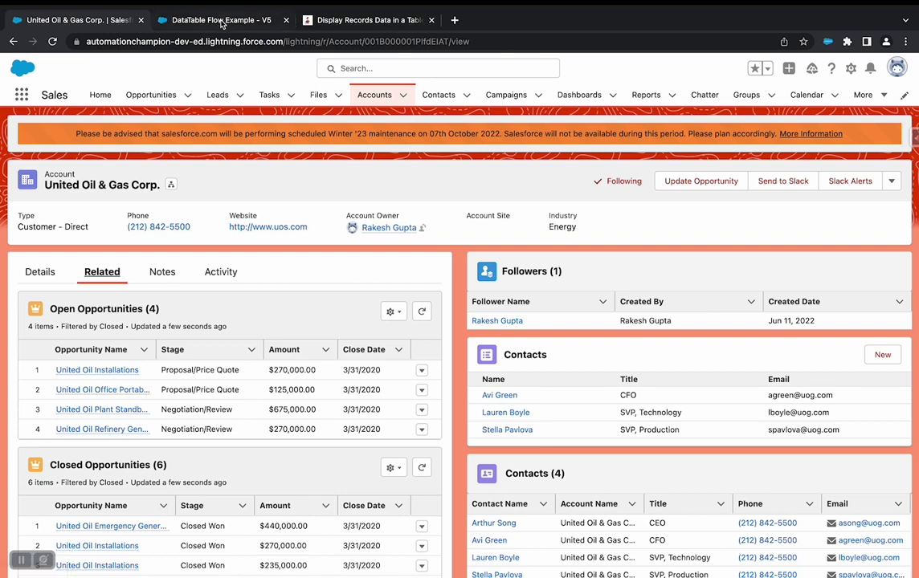
# Return to the DataTable Flow Example flow and add a Decision element between the loop's After Last path and Update Opportunities.
pyautogui.click(220, 20)
pyautogui.moveTo(638, 267); pyautogui.dragTo(606, 339)
pyautogui.moveTo(755, 283)
pyautogui.mouseDown()
pyautogui.moveTo(741, 356)
pyautogui.moveTo(757, 267)
pyautogui.mouseUp()
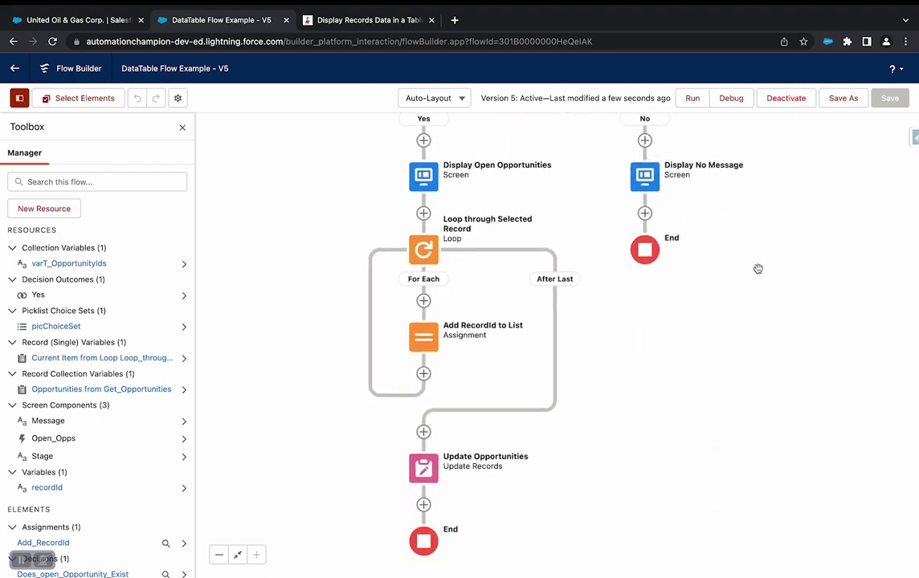
pyautogui.click(426, 433)
pyautogui.scroll(-1, 451, 502)
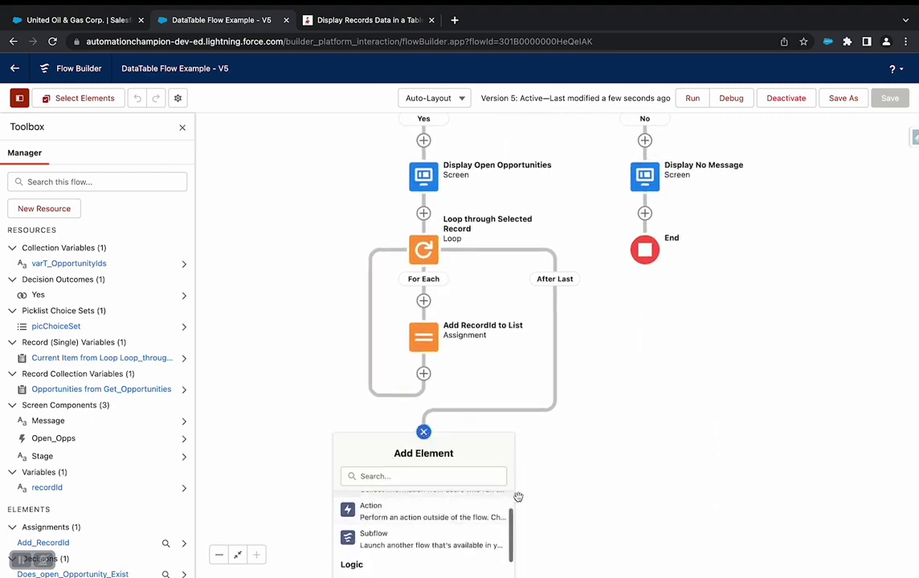
pyautogui.scroll(-1, 440, 537)
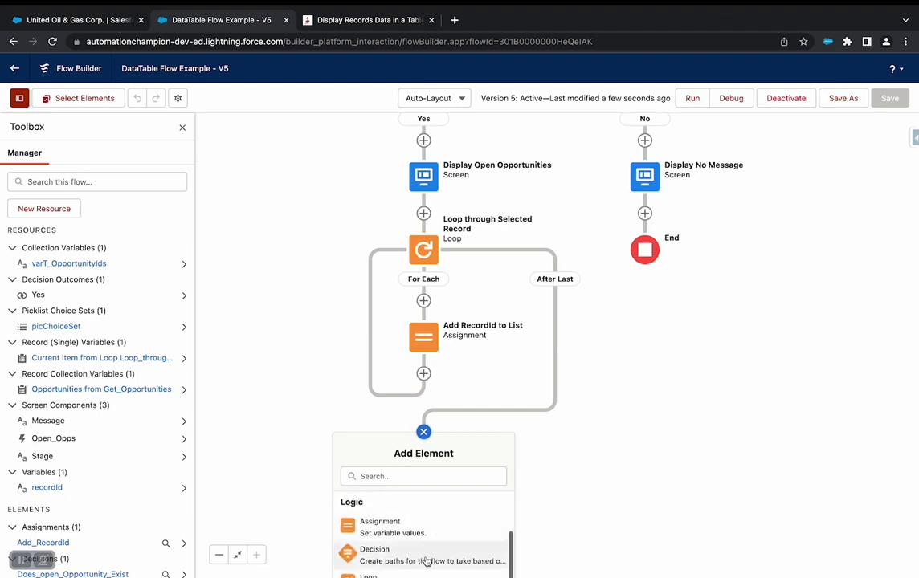
pyautogui.click(424, 555)
# Set the new decision outcome's condition to varT_OpportunityIds Is Null False.
pyautogui.click(296, 331)
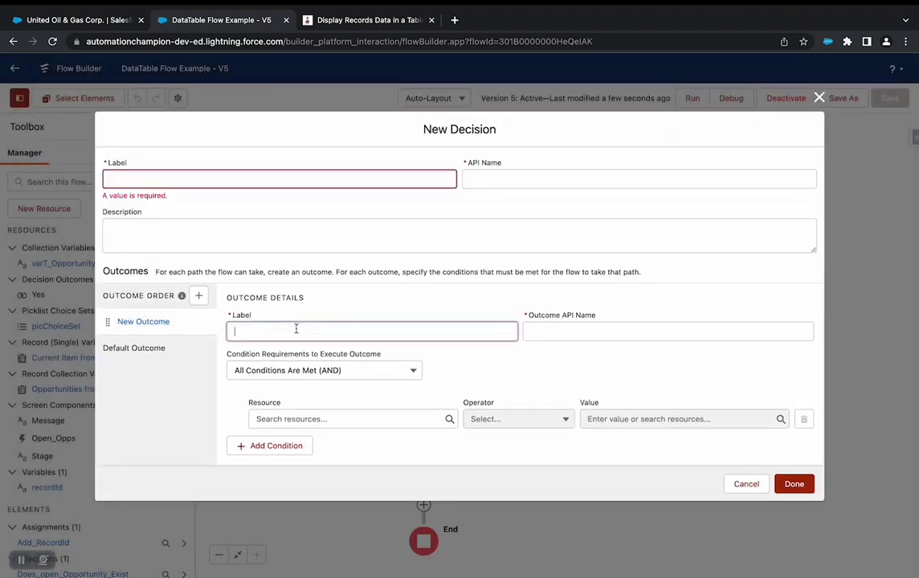
pyautogui.click(310, 415)
pyautogui.write('var')
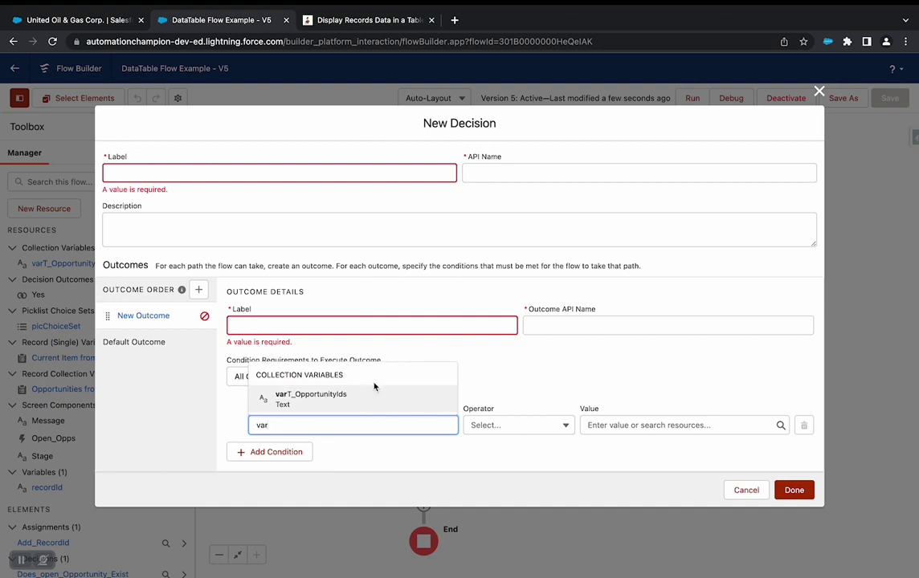
pyautogui.click(375, 392)
pyautogui.click(517, 425)
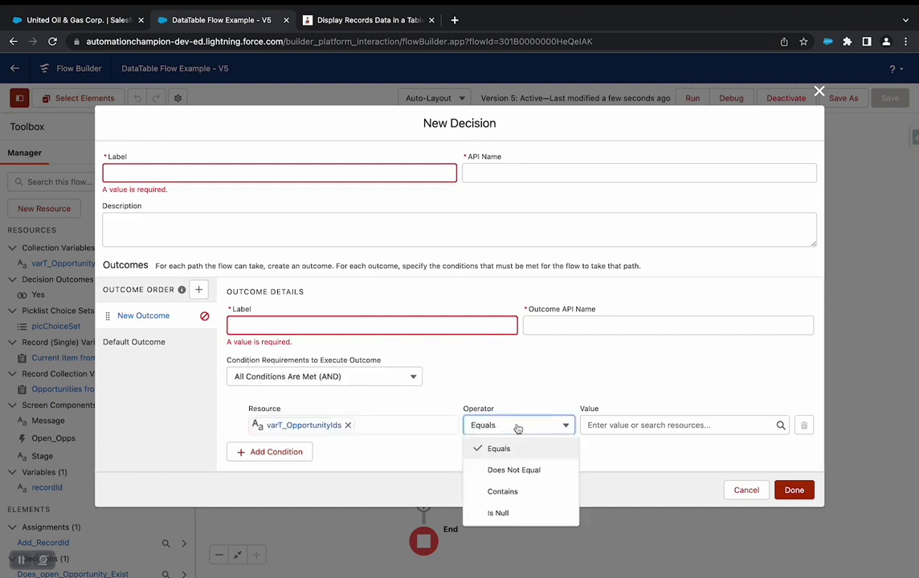
pyautogui.click(518, 514)
pyautogui.click(635, 425)
pyautogui.write('false')
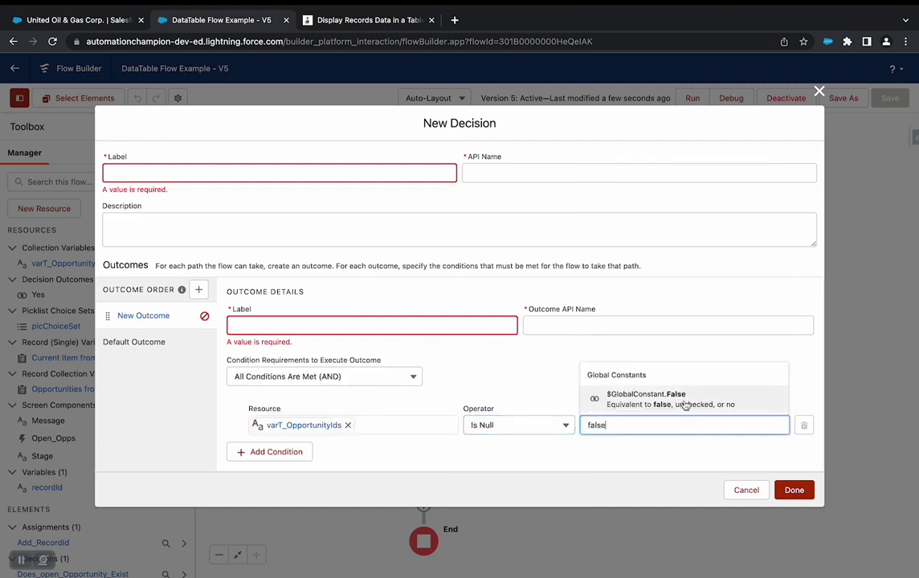
pyautogui.click(685, 400)
# Label the new decision "Is it empty?" and name its conditional outcome NOO.
pyautogui.click(406, 329)
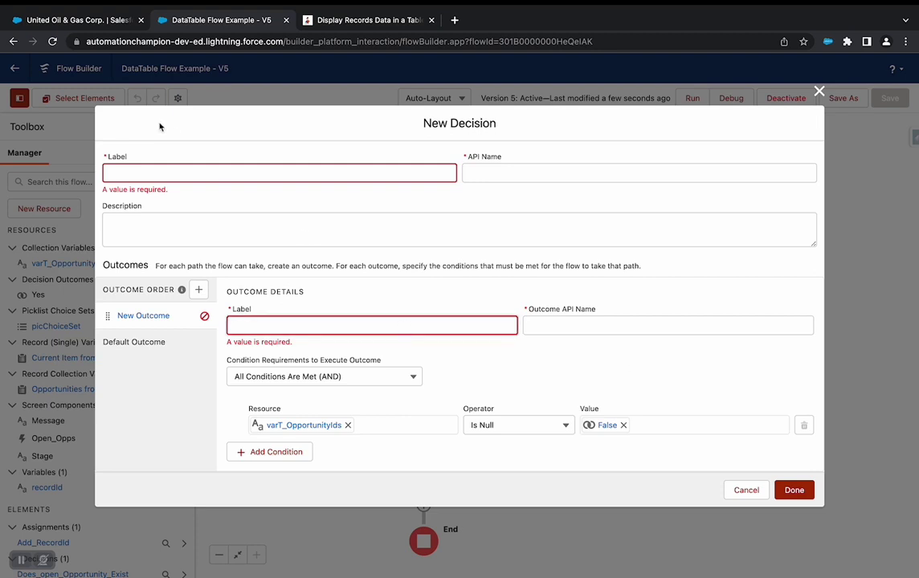
pyautogui.click(166, 171)
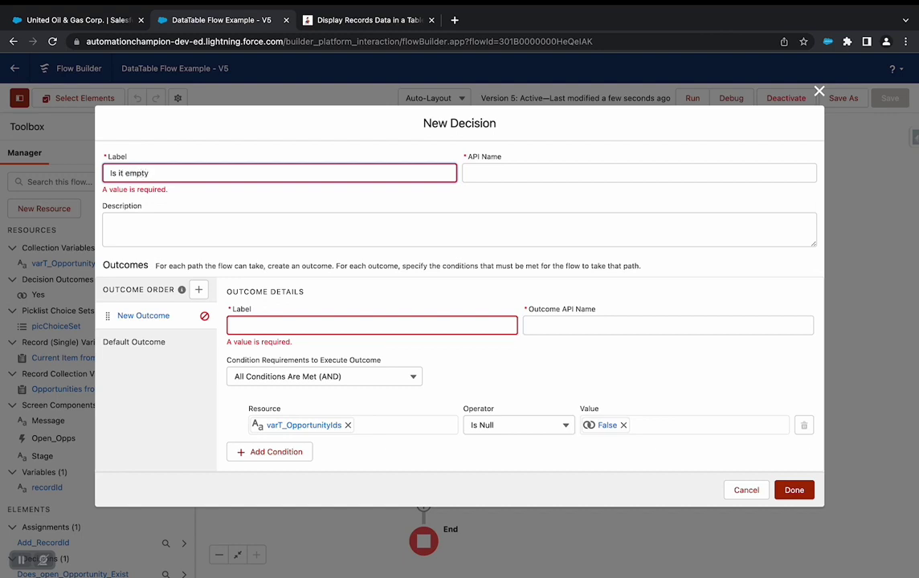
pyautogui.click(262, 326)
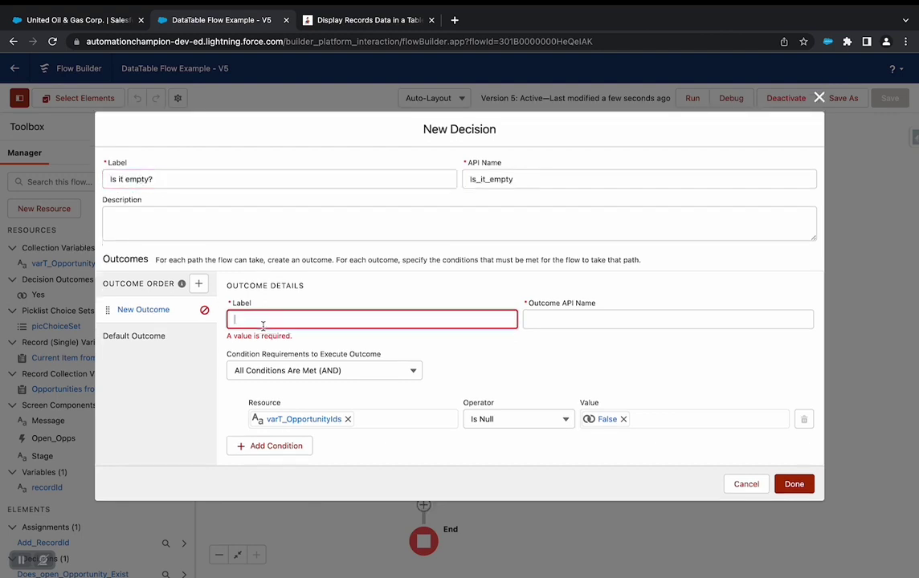
# Rename the decision's default outcome to Yess and finish creating the decision.
pyautogui.click(183, 338)
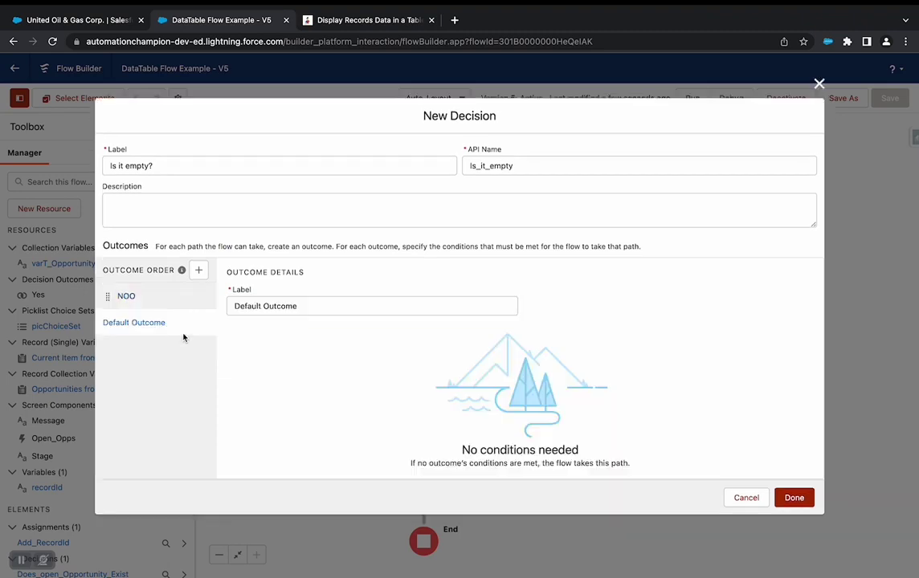
pyautogui.tripleClick(323, 306)
pyautogui.write('Yess')
pyautogui.click(306, 394)
pyautogui.click(795, 498)
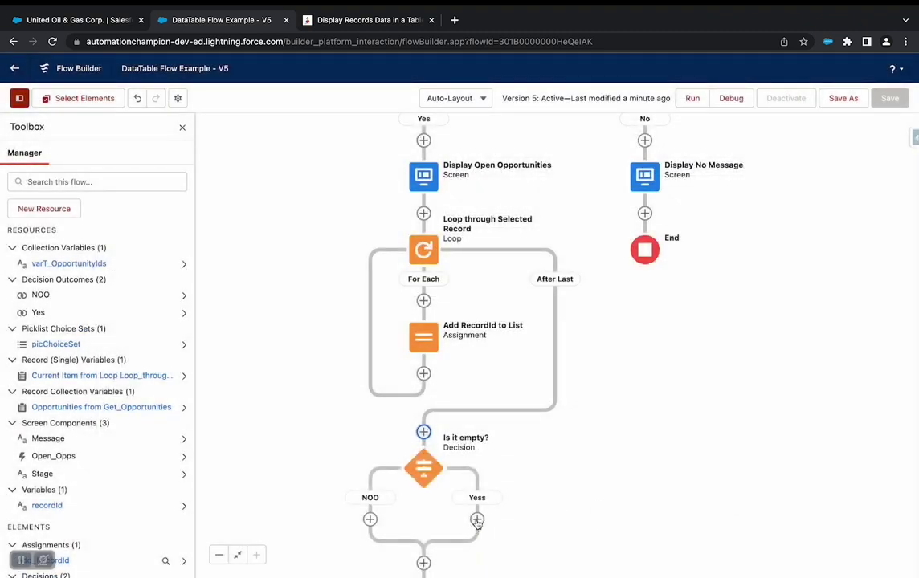
# Add an End element to the Yess path of the "Is it empty?" decision.
pyautogui.click(477, 521)
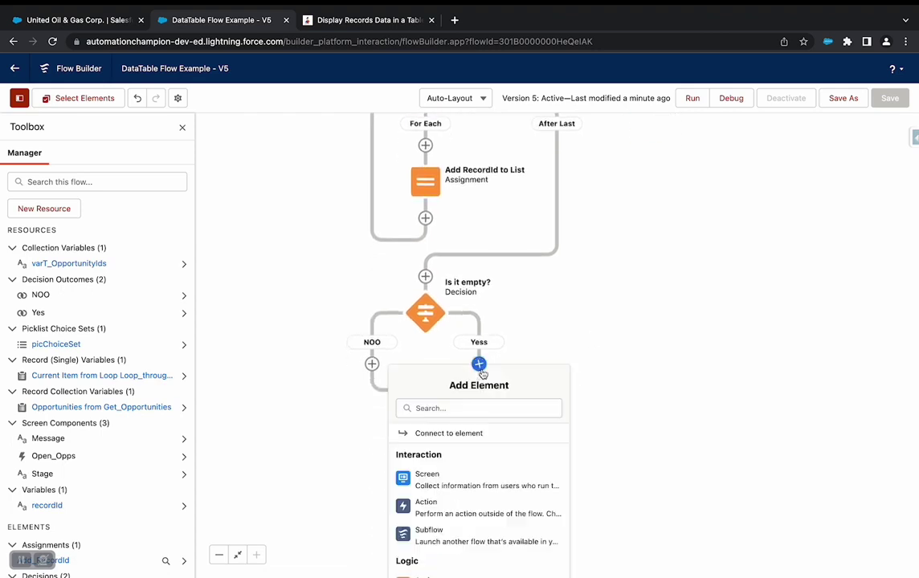
pyautogui.scroll(-5, 478, 497)
pyautogui.click(476, 520)
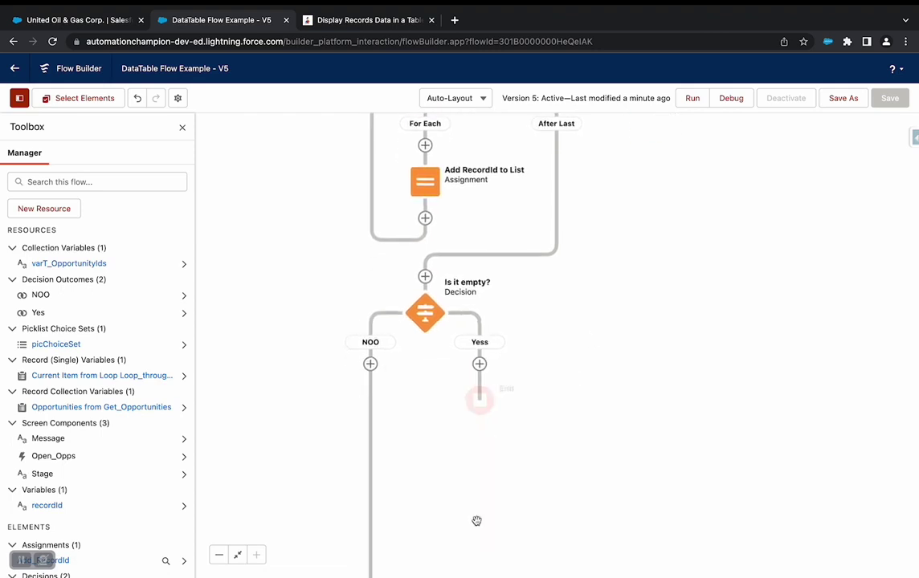
pyautogui.moveTo(616, 369); pyautogui.dragTo(660, 478)
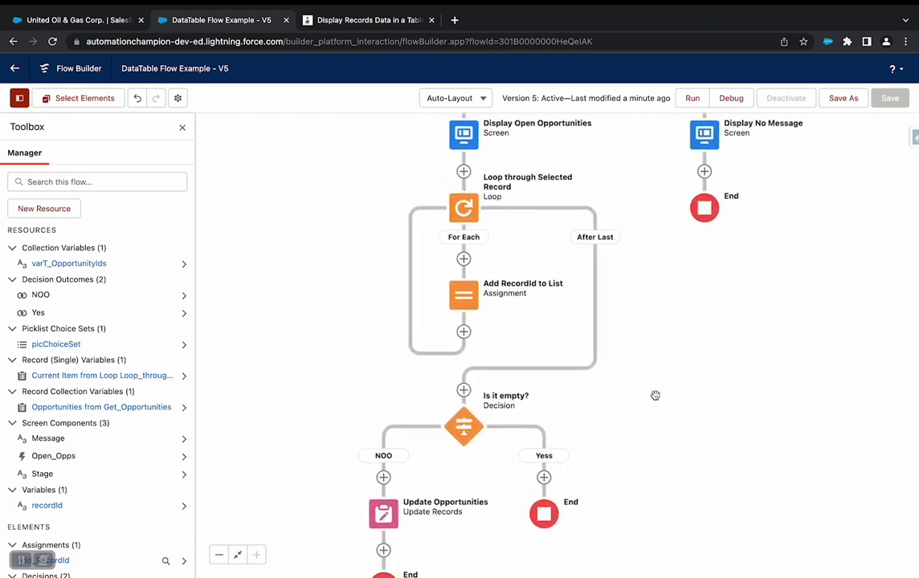